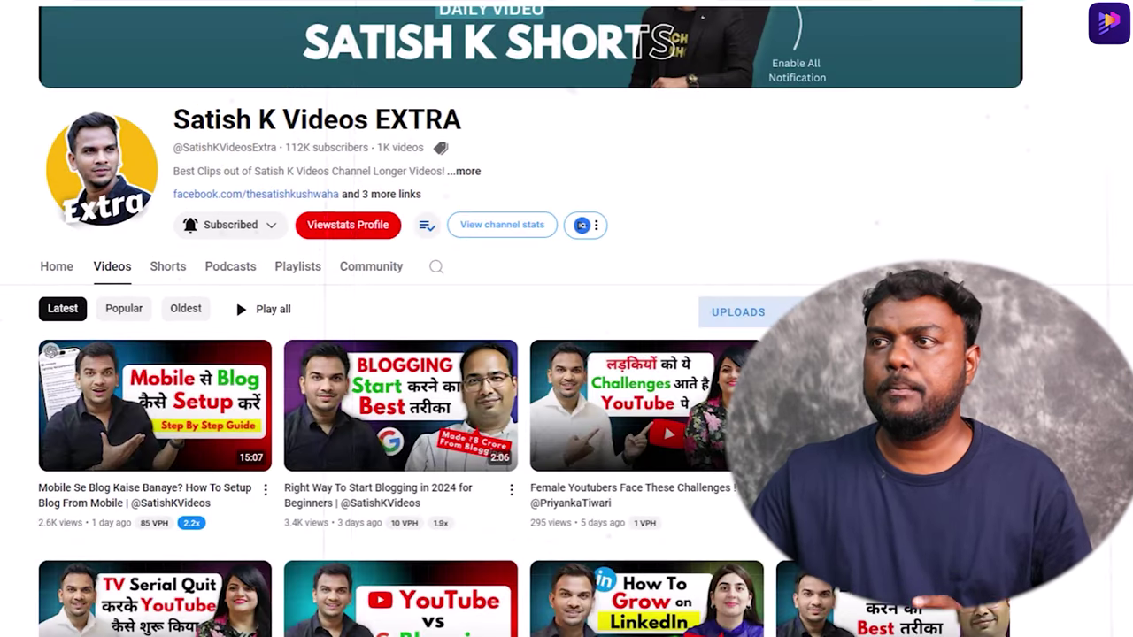
Step: Look over the YouTube channel's videos and browse the video and sound tools in the HitPaw Edimakor toolbox
{"action": "scroll", "coordinate": [567, 354], "scroll_direction": "down", "scroll_amount": 2}
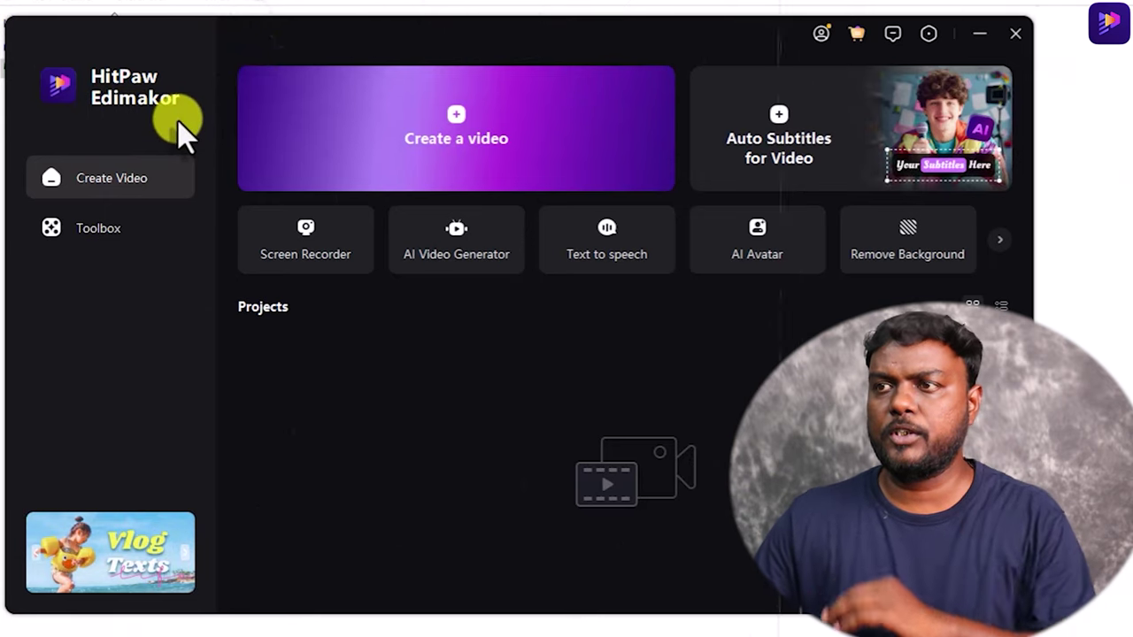
{"action": "left_click", "coordinate": [132, 251]}
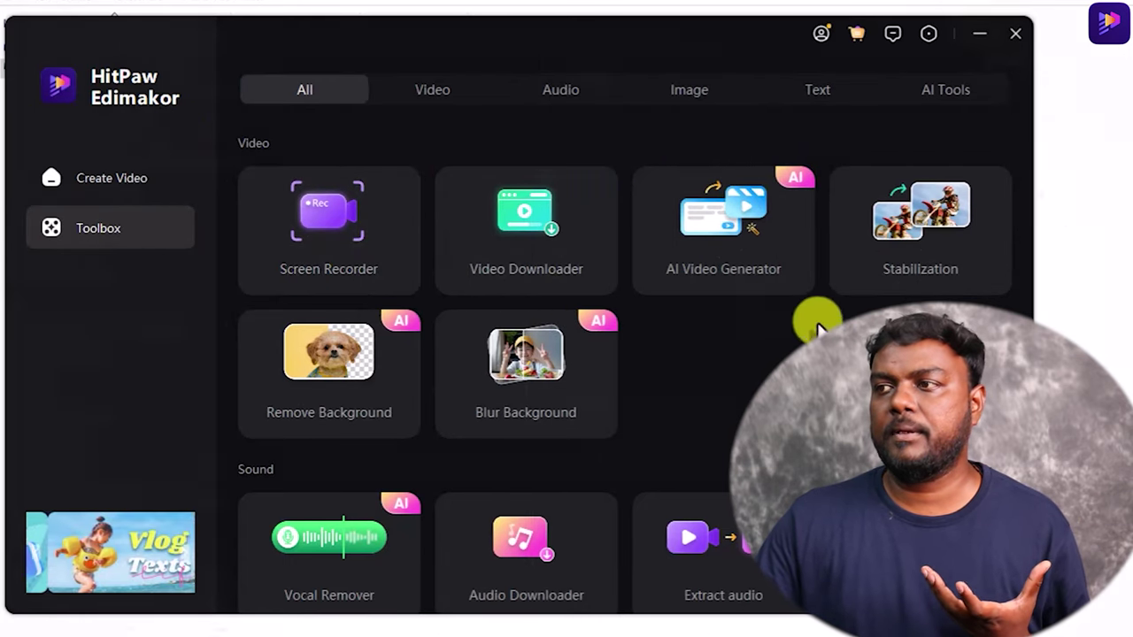
{"action": "scroll", "coordinate": [814, 329], "scroll_direction": "down", "scroll_amount": 3}
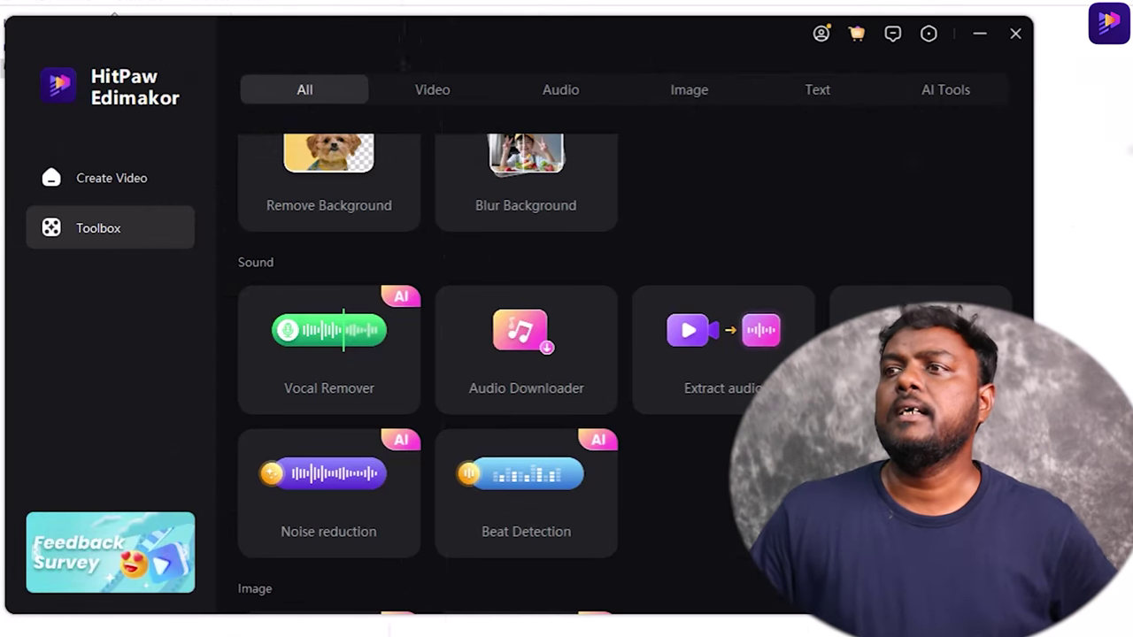
Step: Create a new video project, opening and dismissing the local file import
{"action": "left_click", "coordinate": [126, 178]}
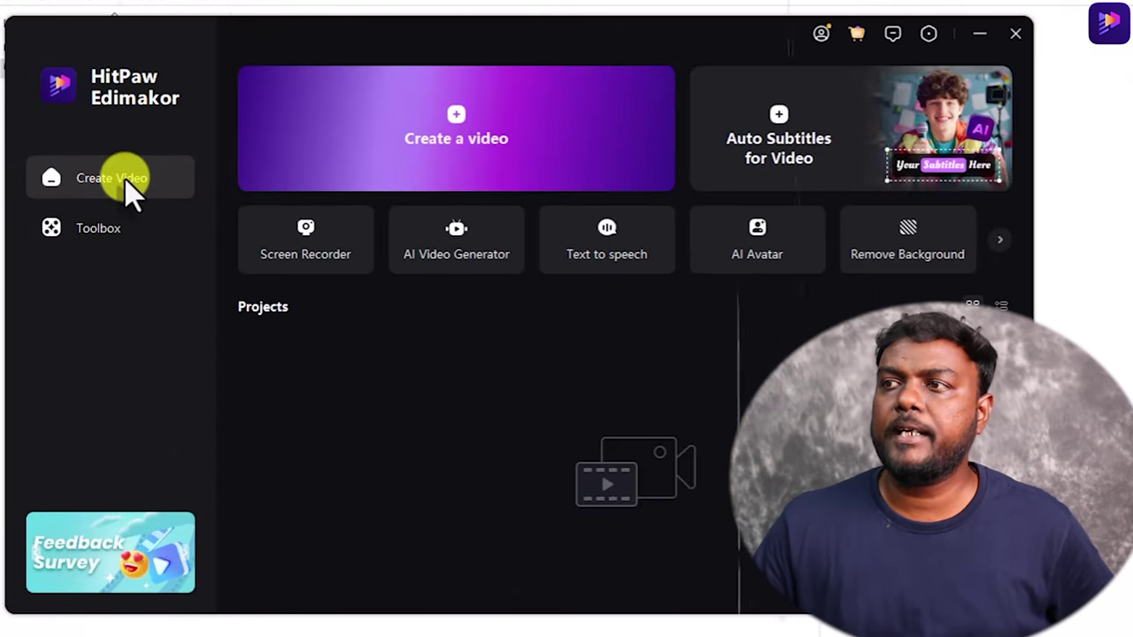
{"action": "left_click", "coordinate": [485, 149]}
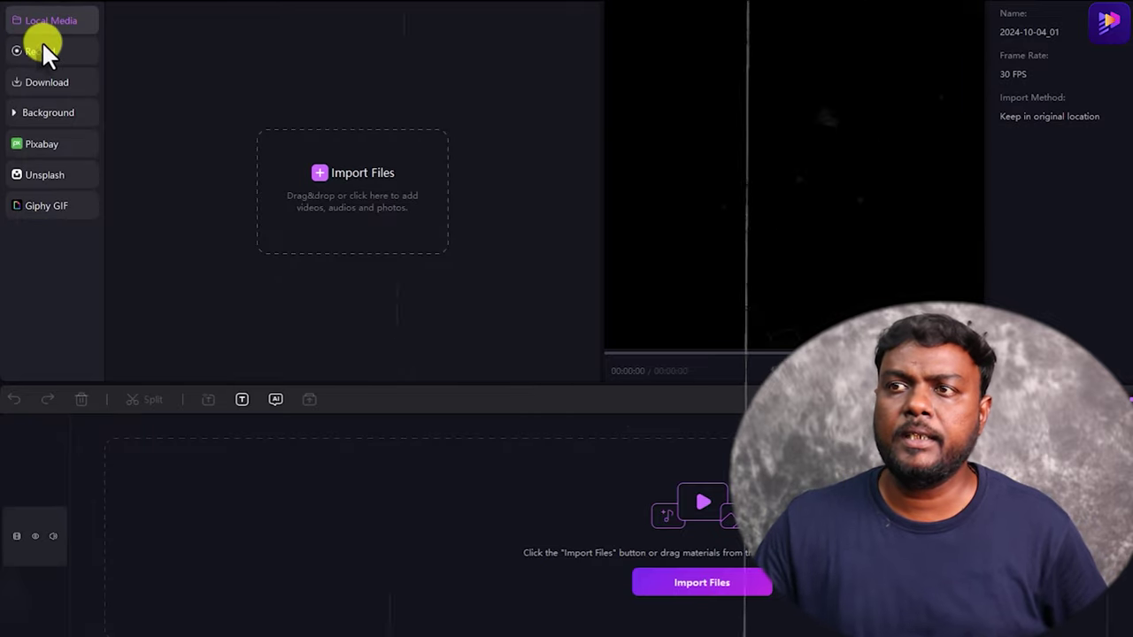
{"action": "left_click", "coordinate": [378, 184]}
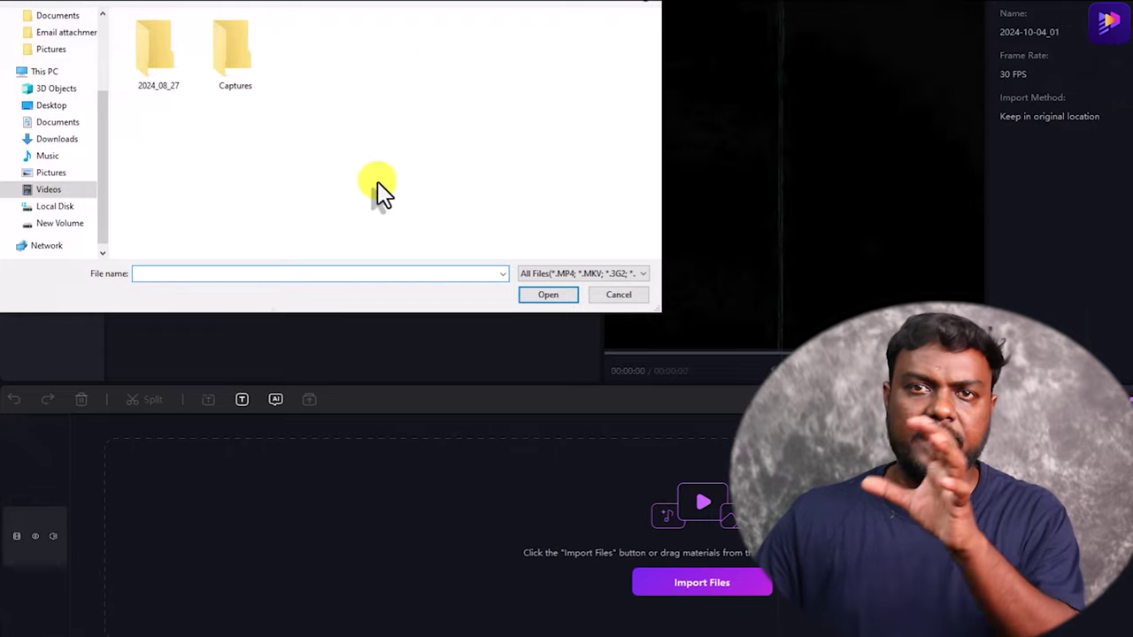
{"action": "left_click", "coordinate": [633, 292]}
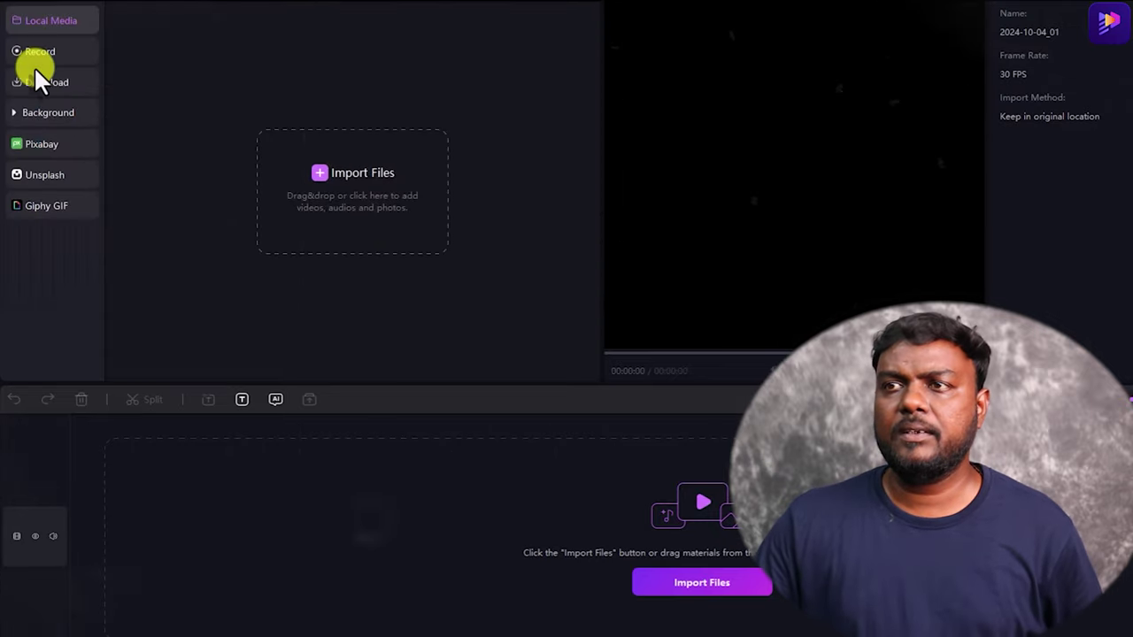
Step: Place the downloaded "how to create a youtube channel" video on the timeline and move the playhead to about 04:38
{"action": "left_click", "coordinate": [38, 53]}
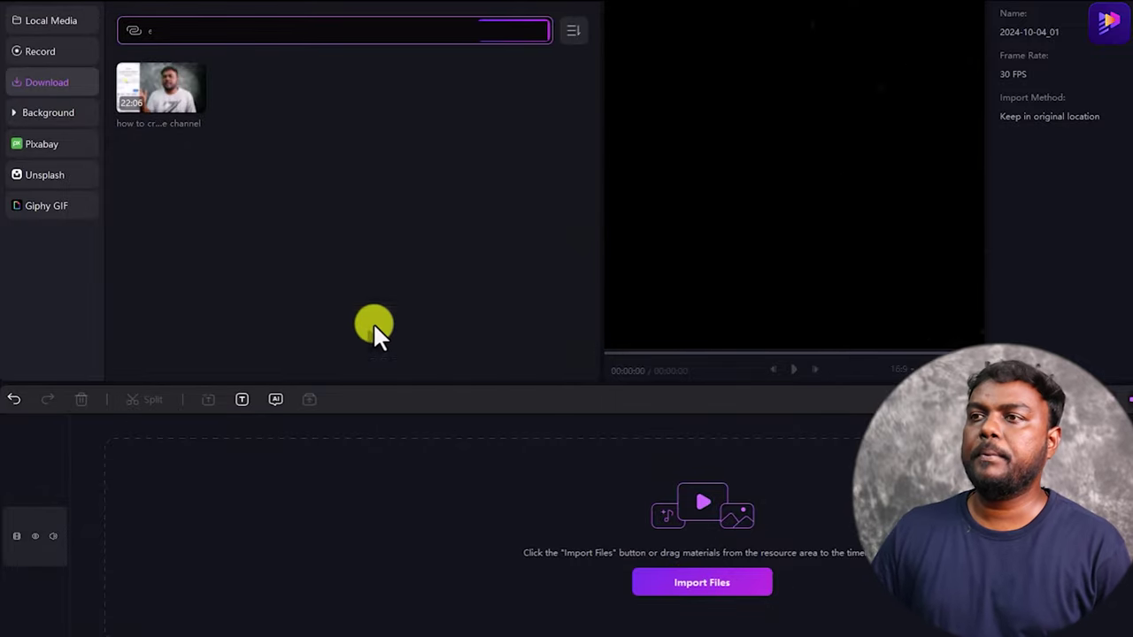
{"action": "left_click", "coordinate": [173, 106]}
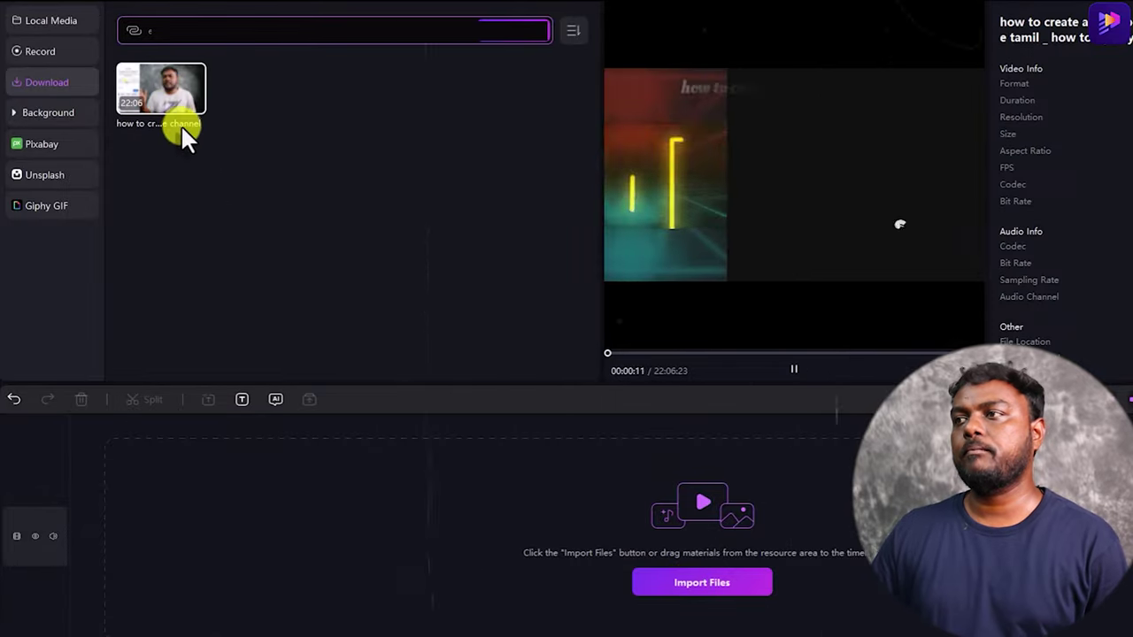
{"action": "left_click_drag", "start_coordinate": [181, 124], "coordinate": [578, 487]}
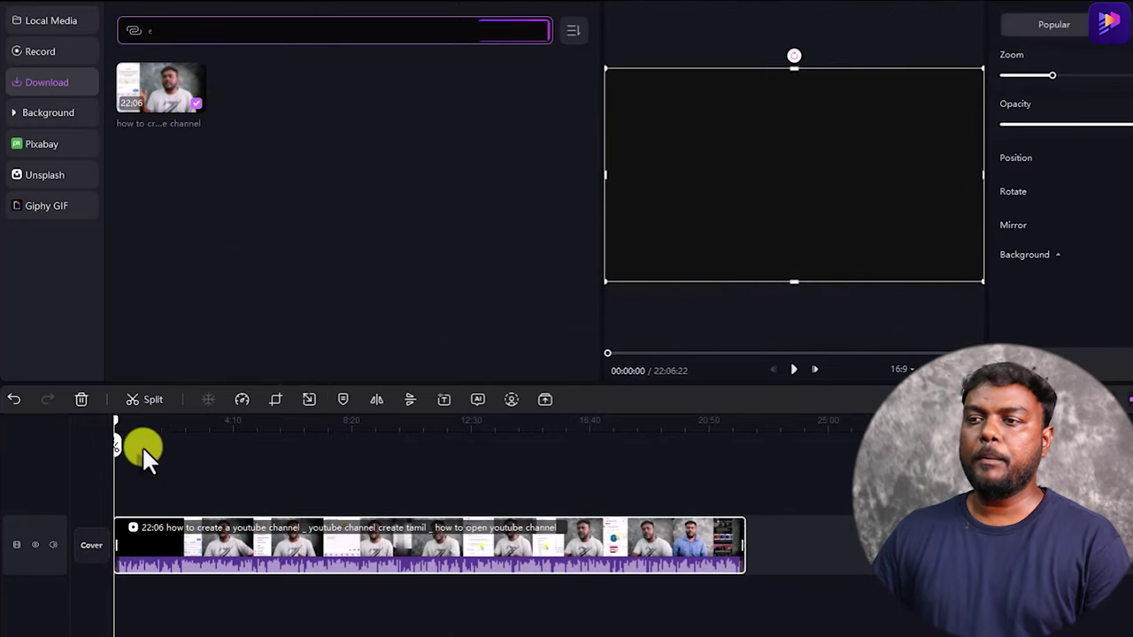
{"action": "left_click_drag", "start_coordinate": [118, 419], "coordinate": [245, 424]}
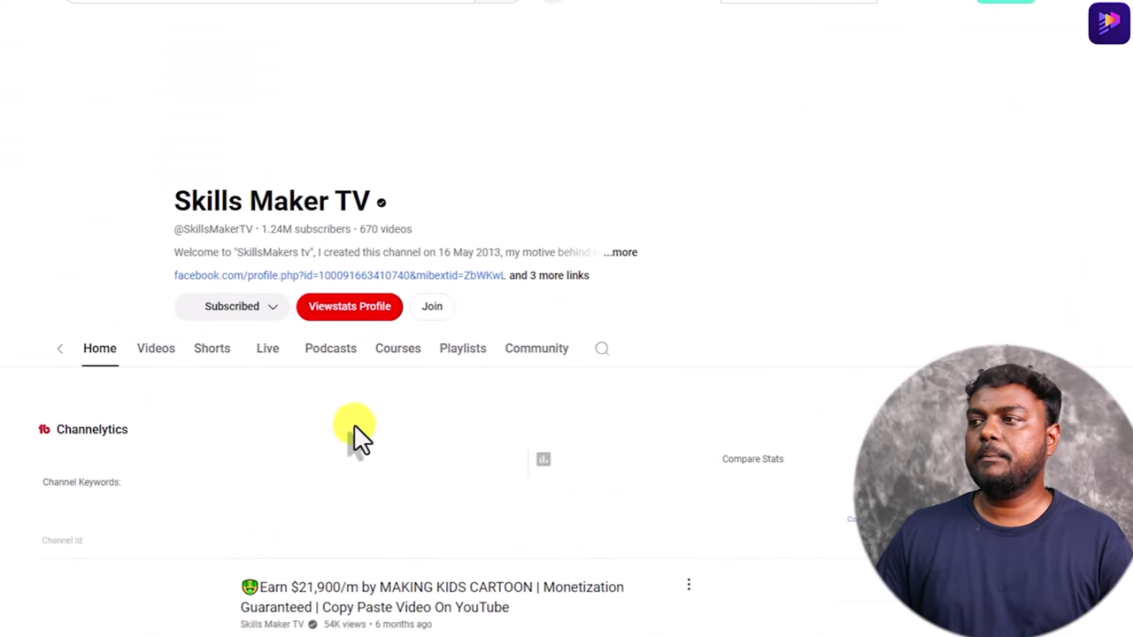
Step: Examine the Skills Maker TV channel's full description, links and channel details on YouTube
{"action": "left_click", "coordinate": [625, 257]}
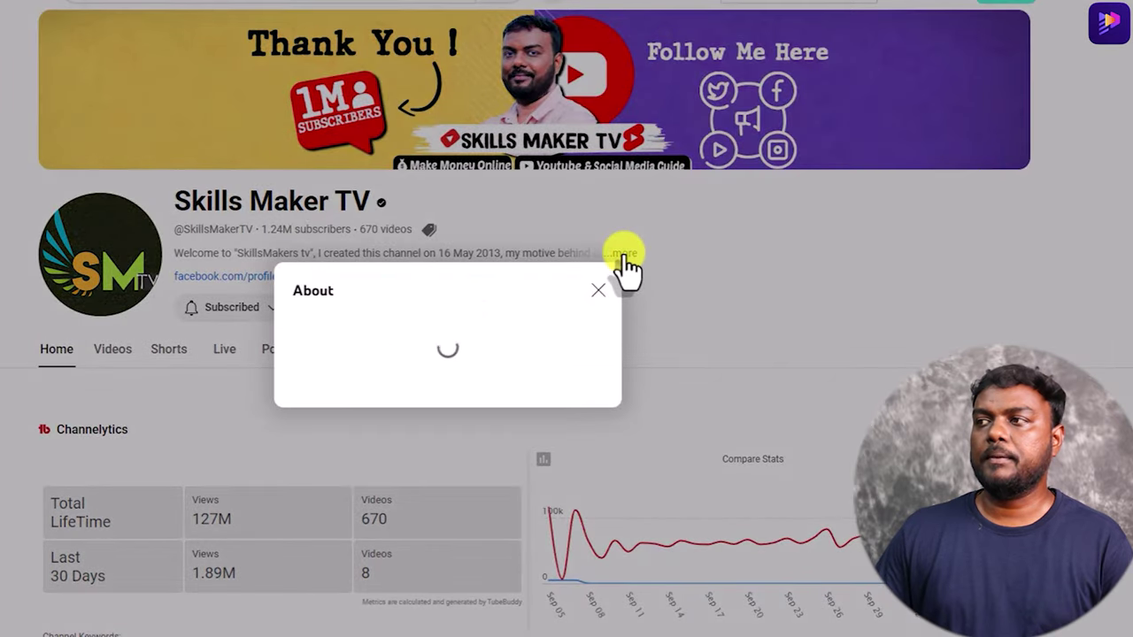
{"action": "scroll", "coordinate": [531, 345], "scroll_direction": "down", "scroll_amount": 3}
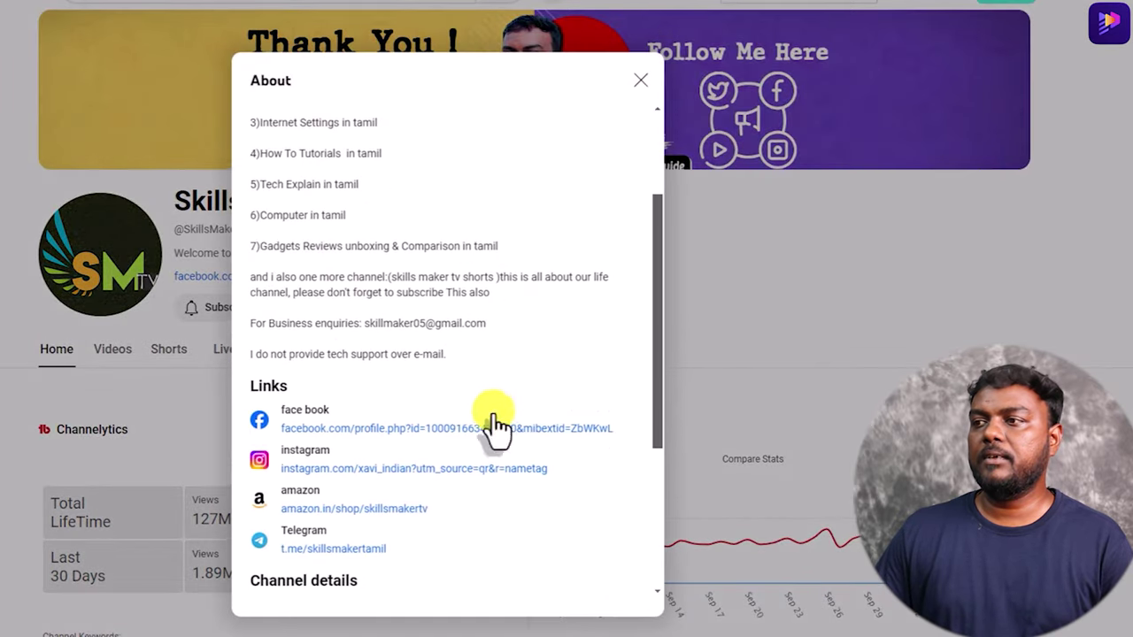
{"action": "scroll", "coordinate": [460, 430], "scroll_direction": "down", "scroll_amount": 1}
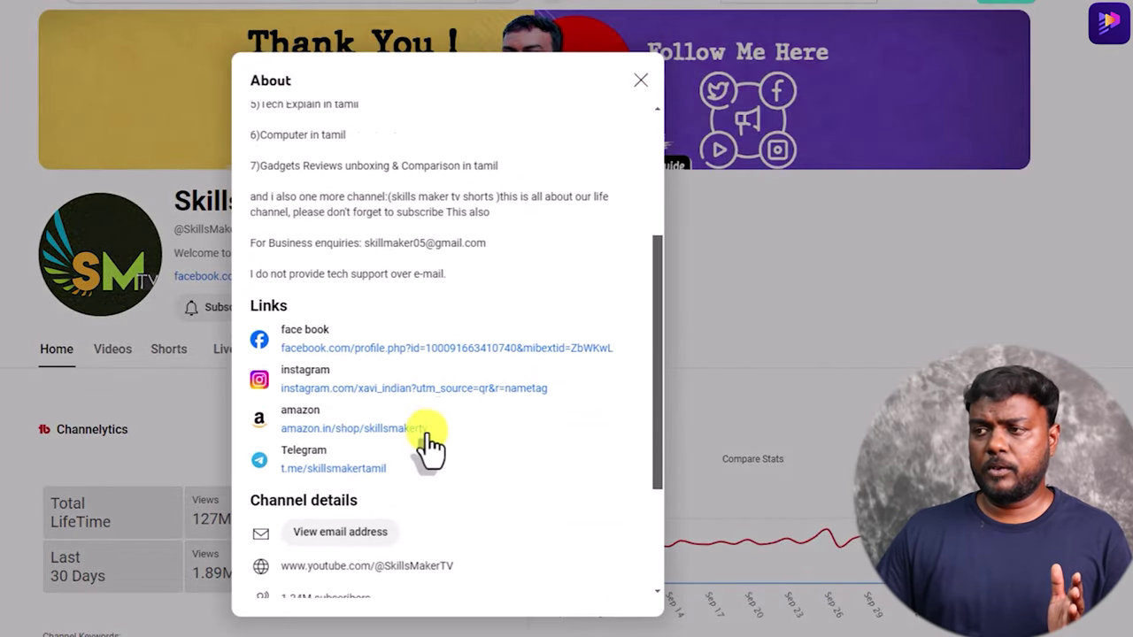
{"action": "scroll", "coordinate": [430, 448], "scroll_direction": "down", "scroll_amount": 2}
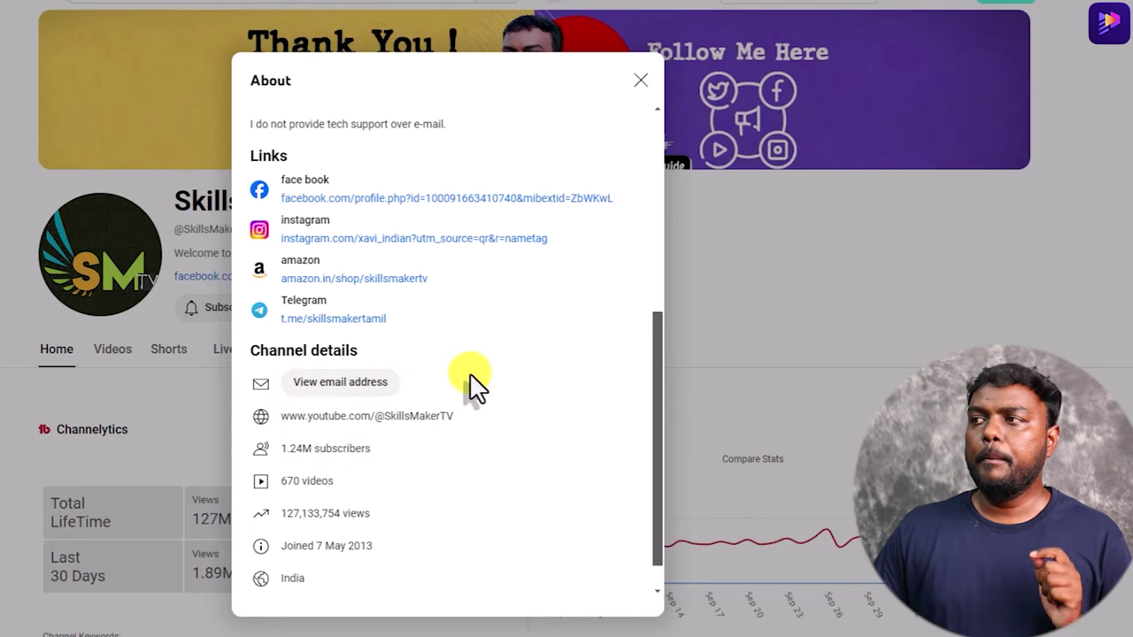
{"action": "left_click", "coordinate": [641, 80]}
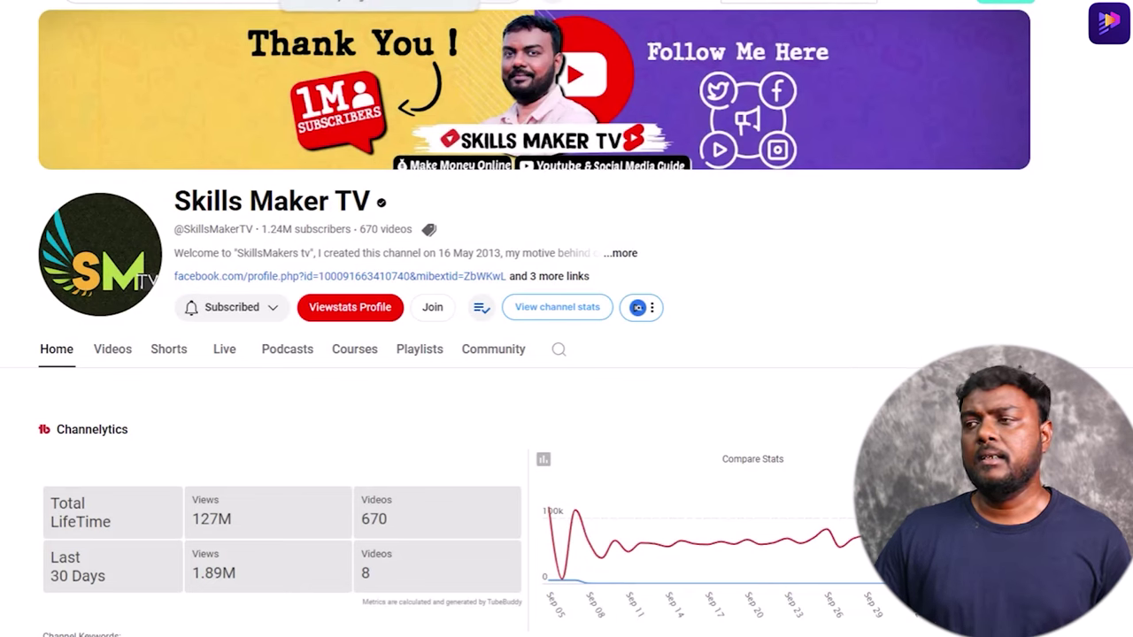
Step: Switch to HitPaw Edimakor and split the video clip at about 11:22 and 13:35
{"action": "mouse_move", "coordinate": [591, 635]}
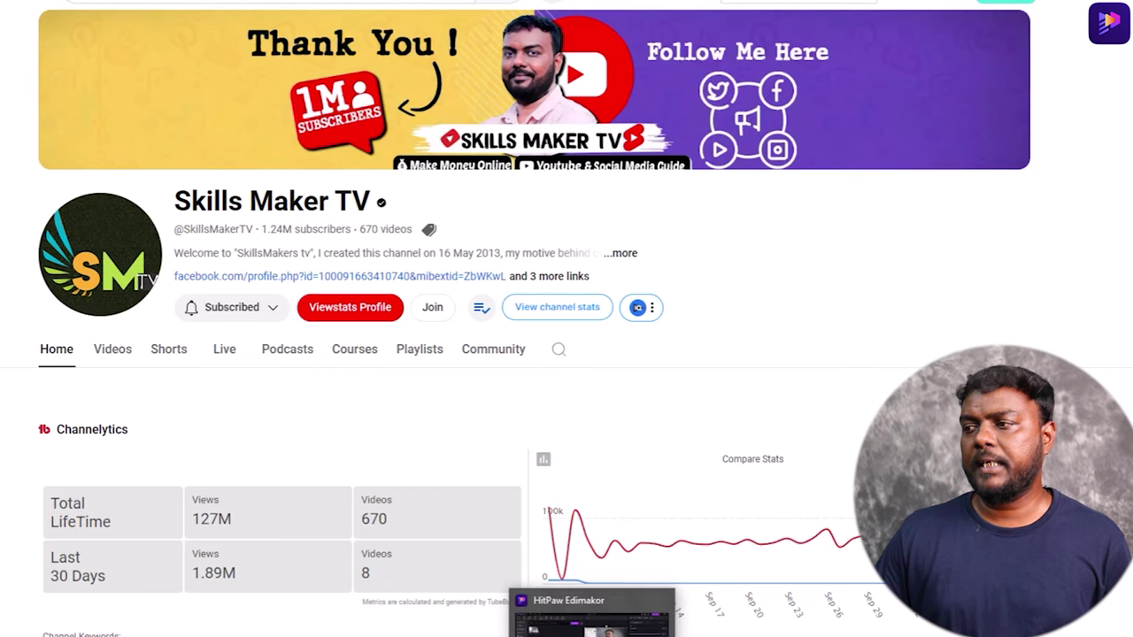
{"action": "left_click", "coordinate": [591, 620]}
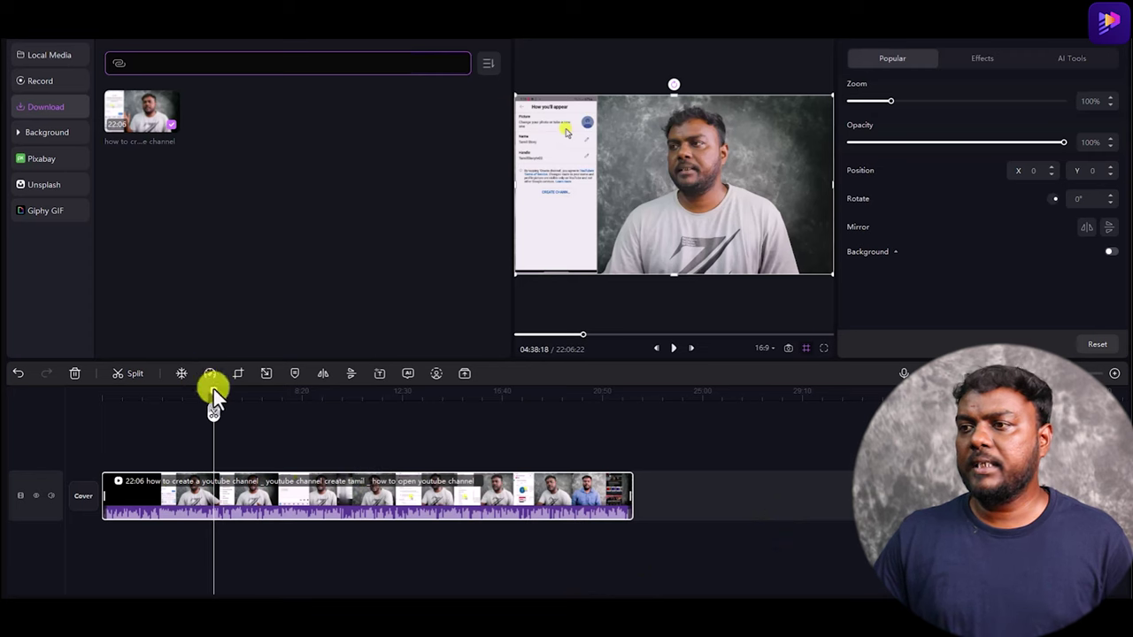
{"action": "left_click_drag", "start_coordinate": [213, 390], "coordinate": [374, 380]}
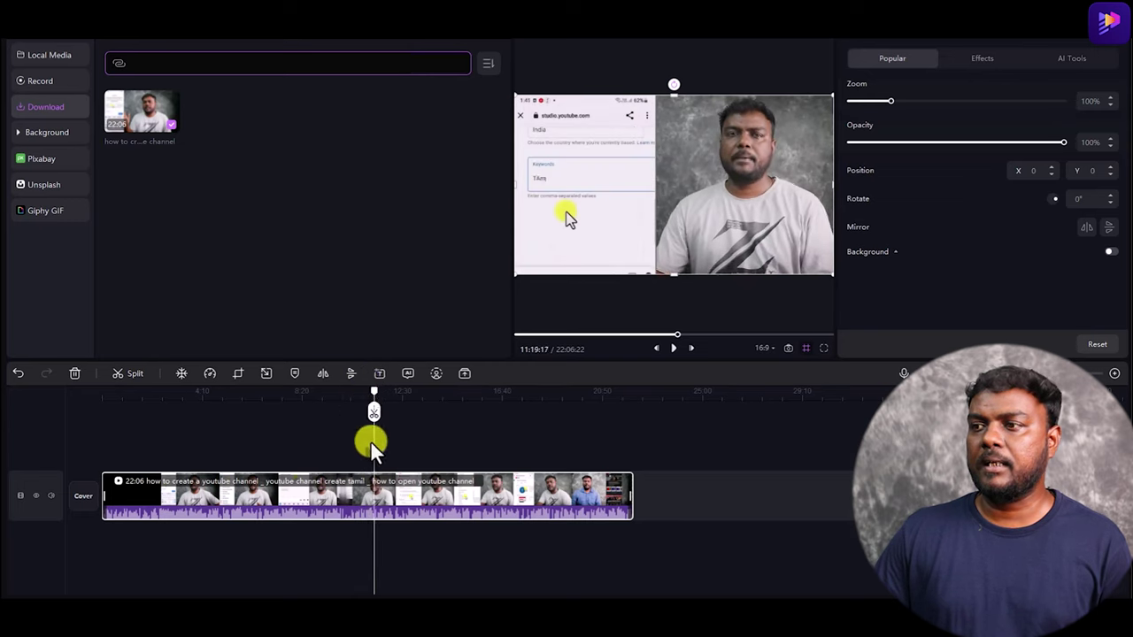
{"action": "left_click_drag", "start_coordinate": [376, 423], "coordinate": [428, 395]}
{"action": "key", "text": "ctrl+b"}
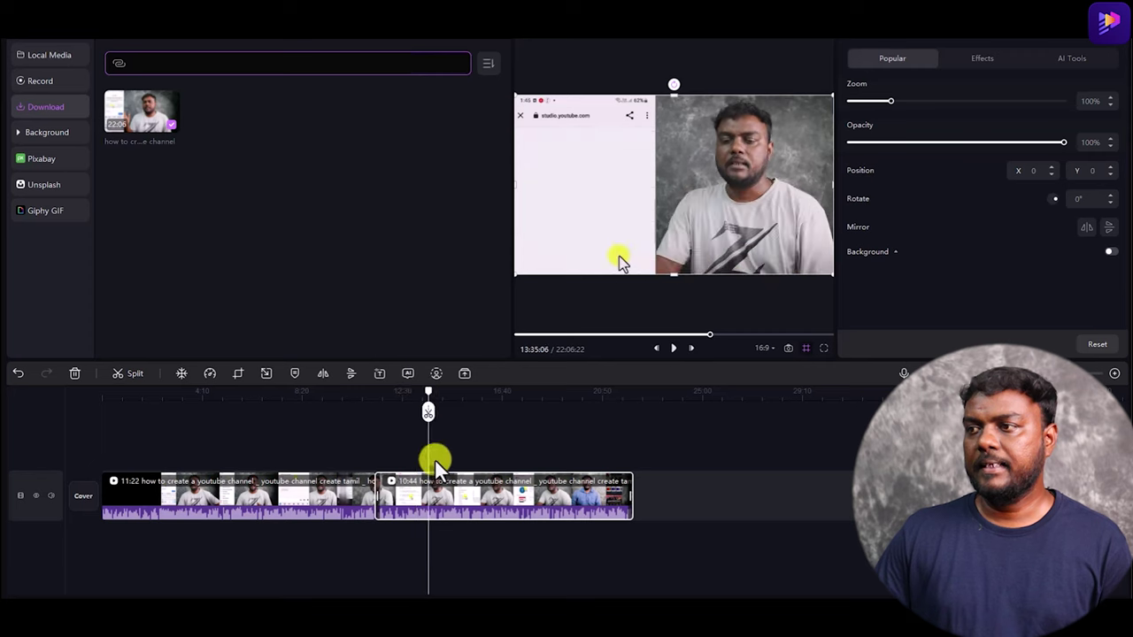
{"action": "left_click", "coordinate": [429, 413]}
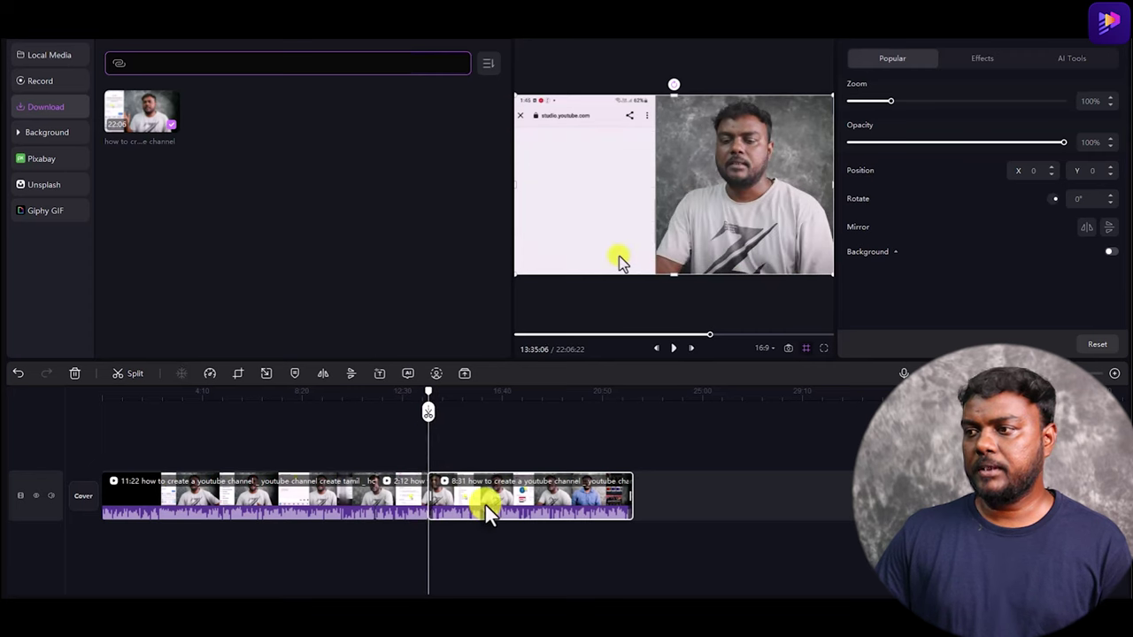
Step: Delete the first and last sections of the split video, keeping only the middle section
{"action": "key", "text": "Delete"}
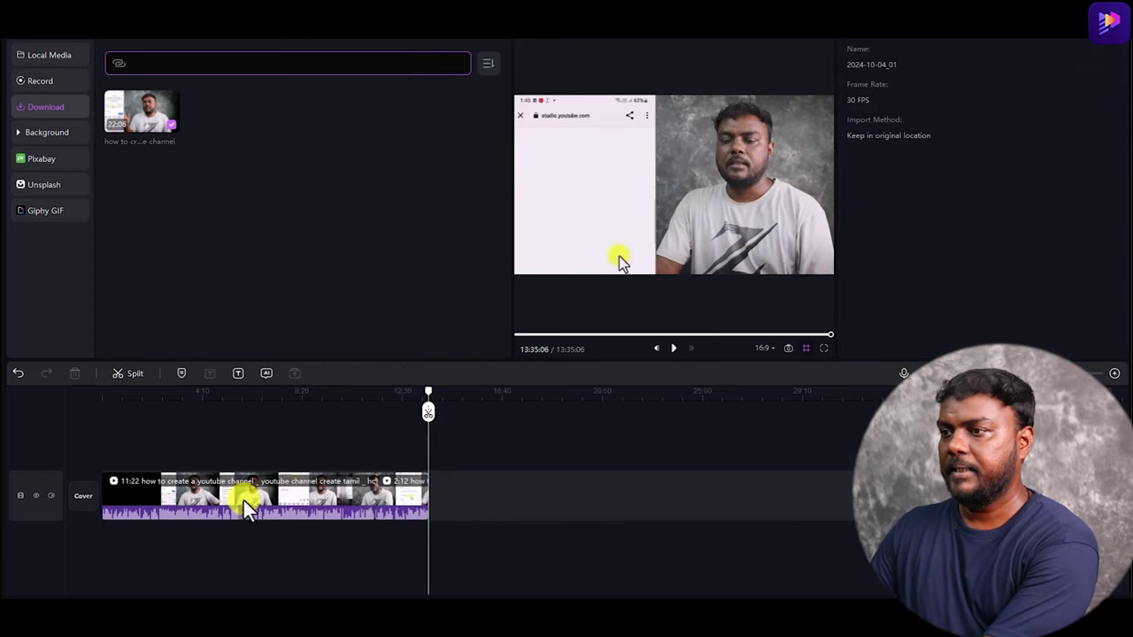
{"action": "left_click", "coordinate": [244, 500]}
{"action": "key", "text": "Delete"}
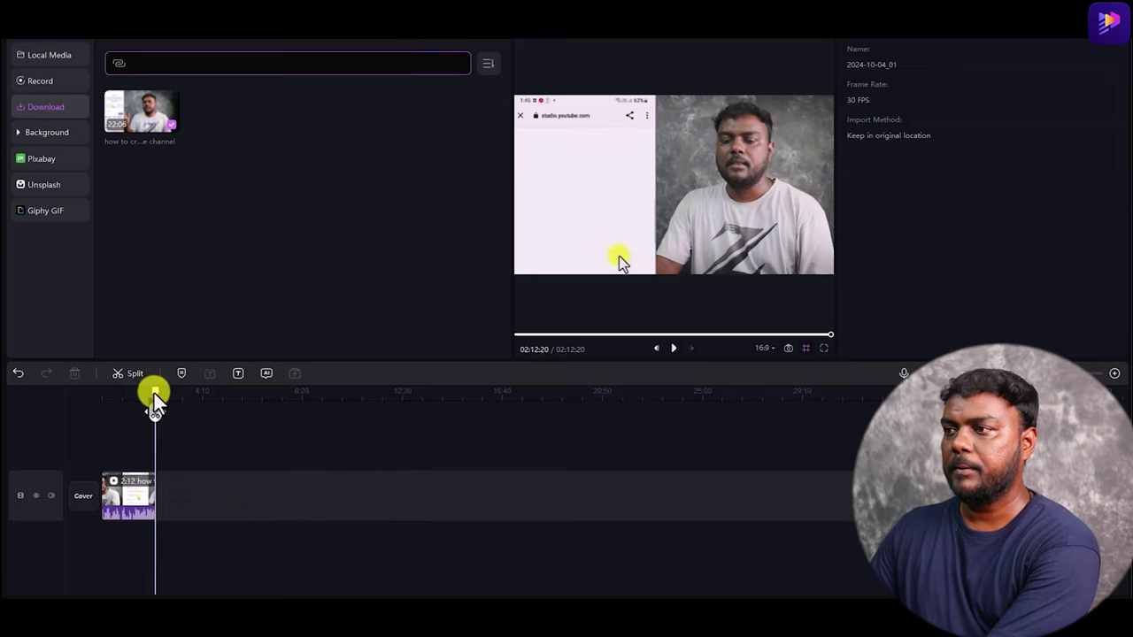
Step: Add the trending "Follow Me" subscribe text template above the video clip and extend its end to about 0:42
{"action": "mouse_move", "coordinate": [154, 393]}
{"action": "left_mouse_down"}
{"action": "mouse_move", "coordinate": [124, 400]}
{"action": "mouse_move", "coordinate": [139, 396]}
{"action": "left_mouse_up"}
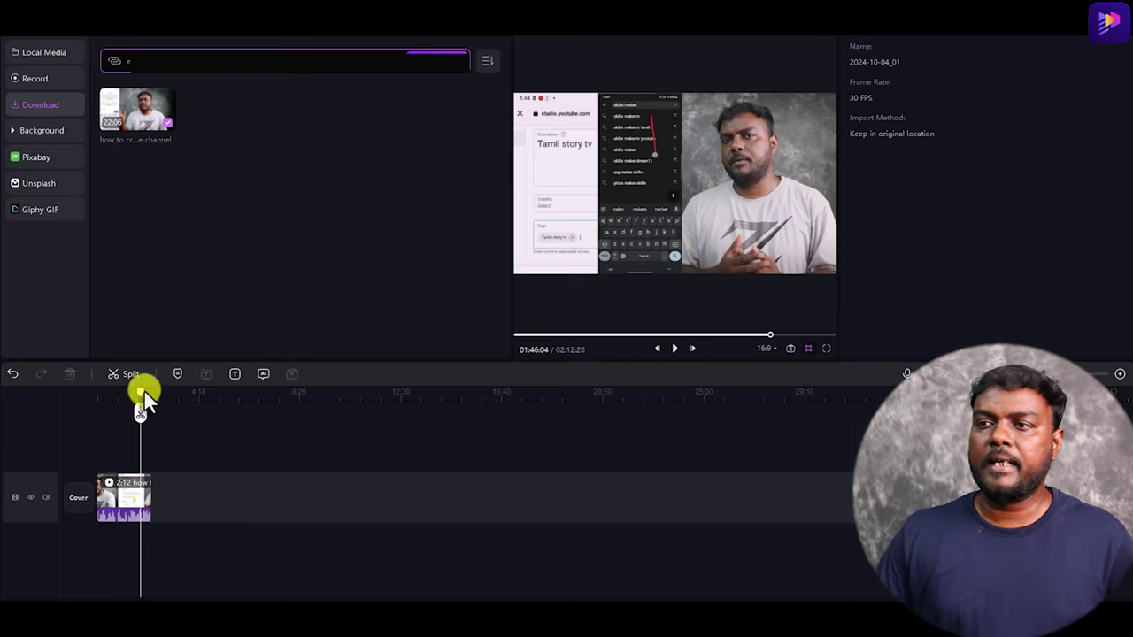
{"action": "mouse_move", "coordinate": [106, 398]}
{"action": "left_mouse_down"}
{"action": "mouse_move", "coordinate": [135, 394]}
{"action": "mouse_move", "coordinate": [115, 393]}
{"action": "left_mouse_up"}
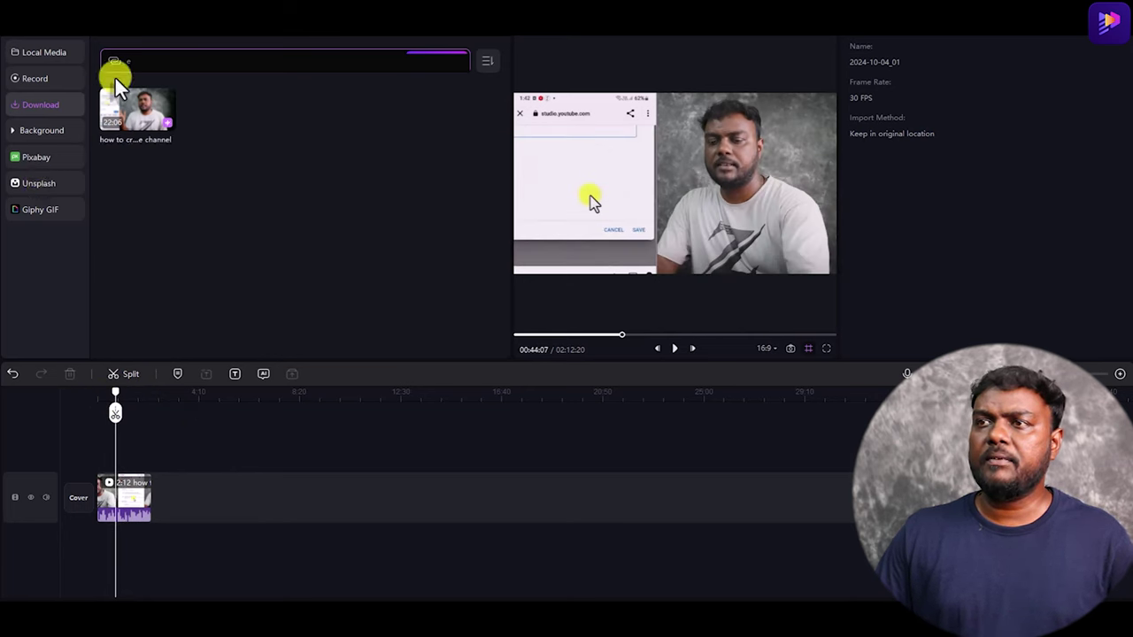
{"action": "left_click", "coordinate": [69, 39]}
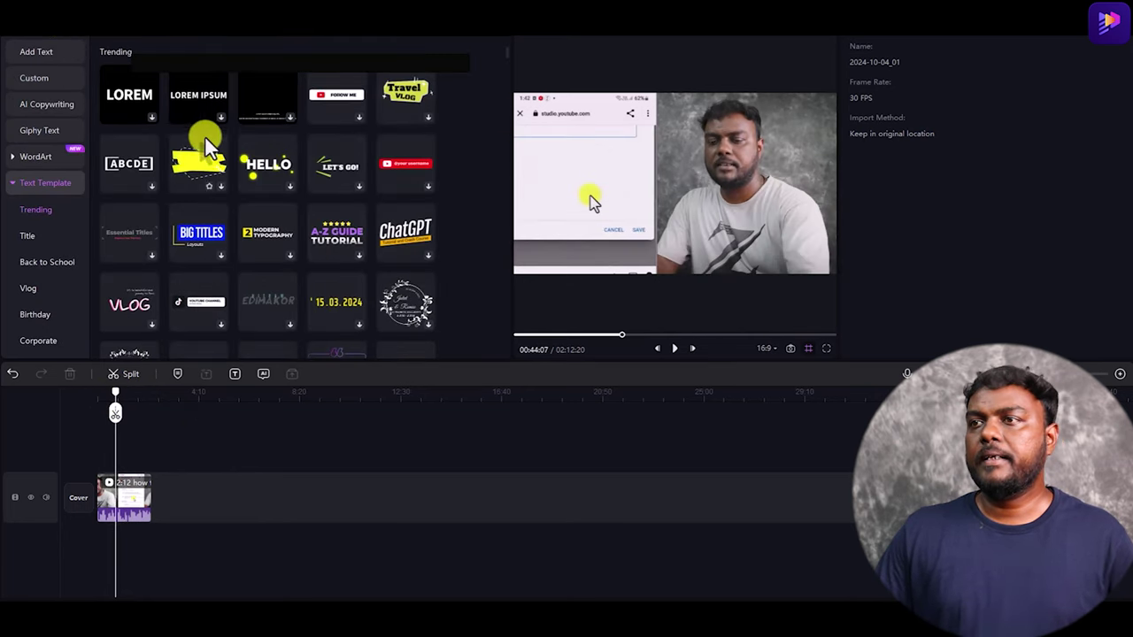
{"action": "left_click", "coordinate": [347, 103]}
{"action": "left_click_drag", "start_coordinate": [339, 101], "coordinate": [119, 479]}
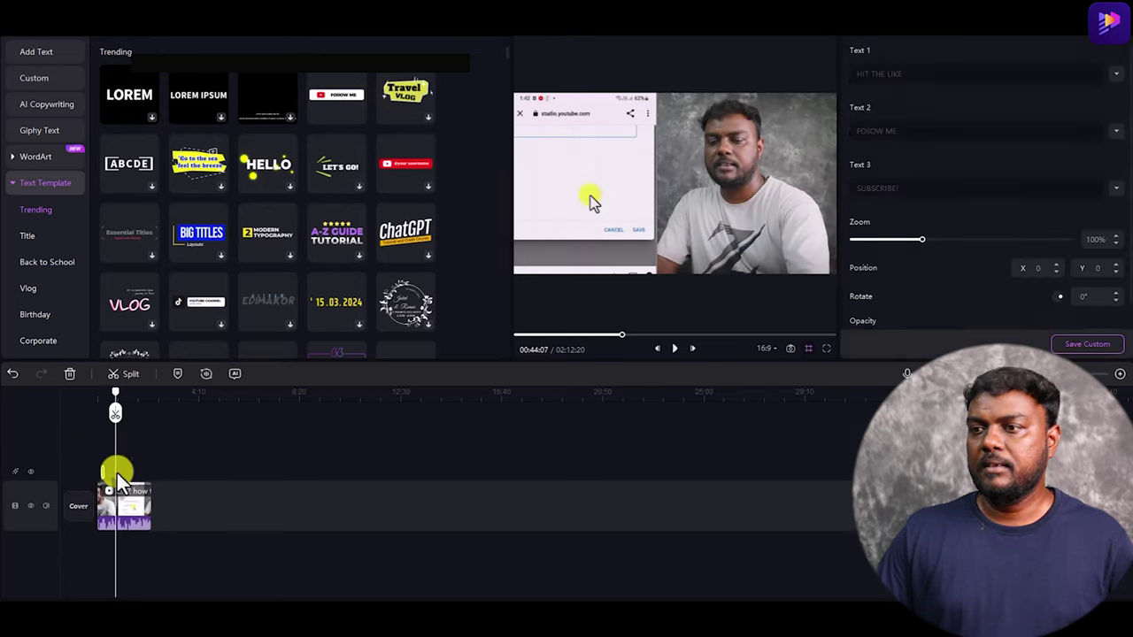
{"action": "left_click", "coordinate": [1119, 374]}
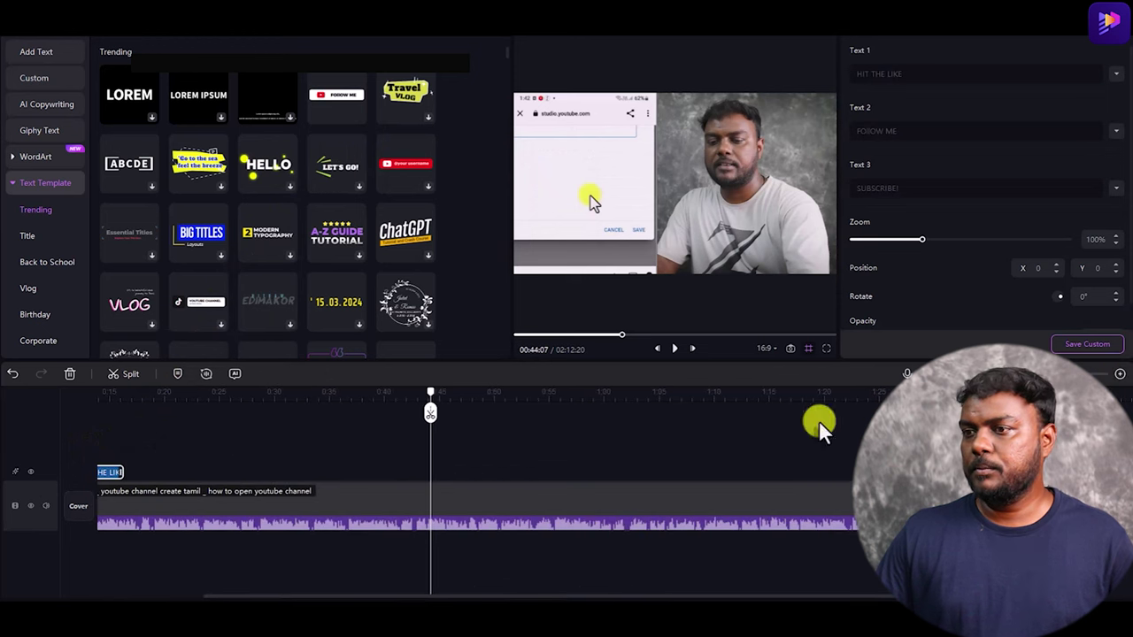
{"action": "left_click_drag", "start_coordinate": [118, 472], "coordinate": [412, 472]}
Step: Shrink the subscribe text overlay to 28% and place it at X 379, Y -466, over the presenter's chest
{"action": "left_click_drag", "start_coordinate": [432, 393], "coordinate": [251, 398]}
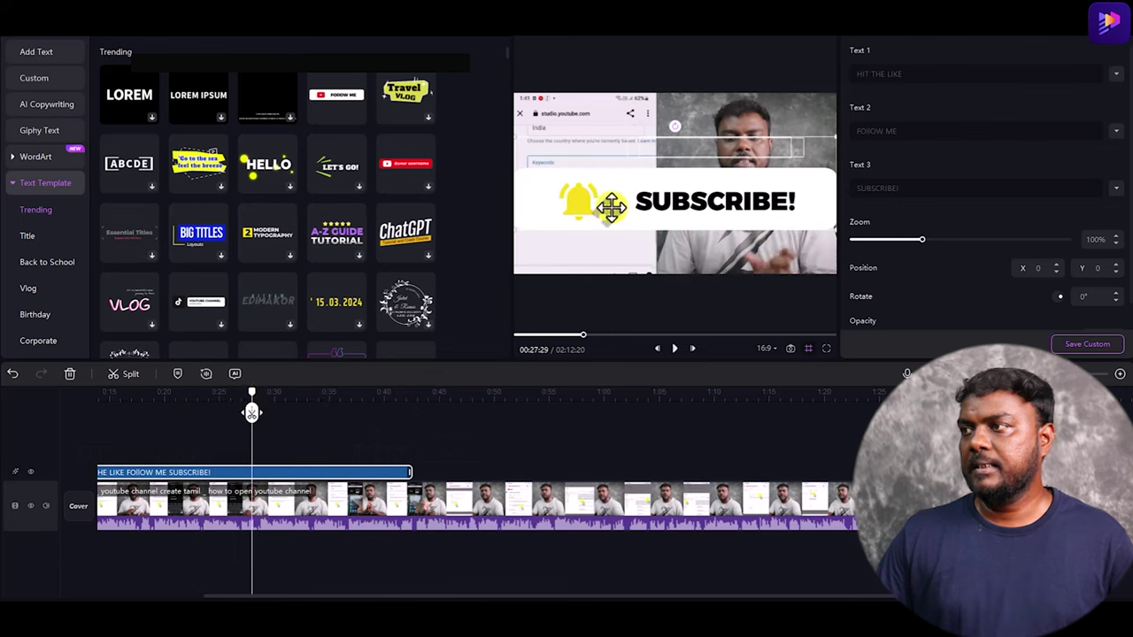
{"action": "left_click_drag", "start_coordinate": [611, 206], "coordinate": [611, 250]}
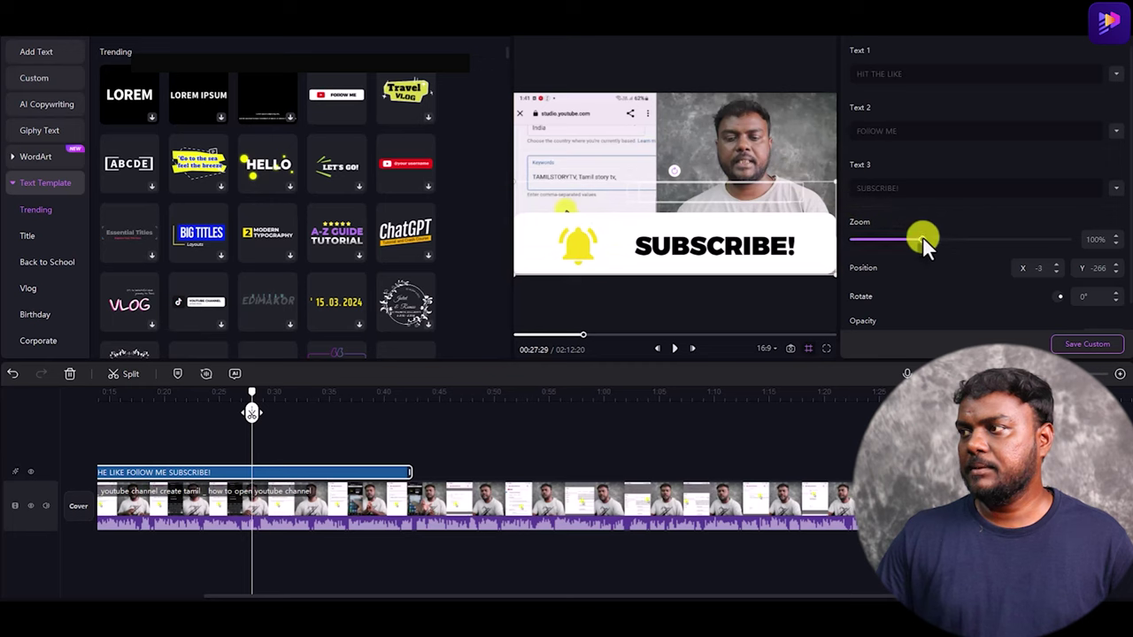
{"action": "left_click_drag", "start_coordinate": [833, 181], "coordinate": [644, 246]}
{"action": "left_click_drag", "start_coordinate": [580, 279], "coordinate": [754, 261]}
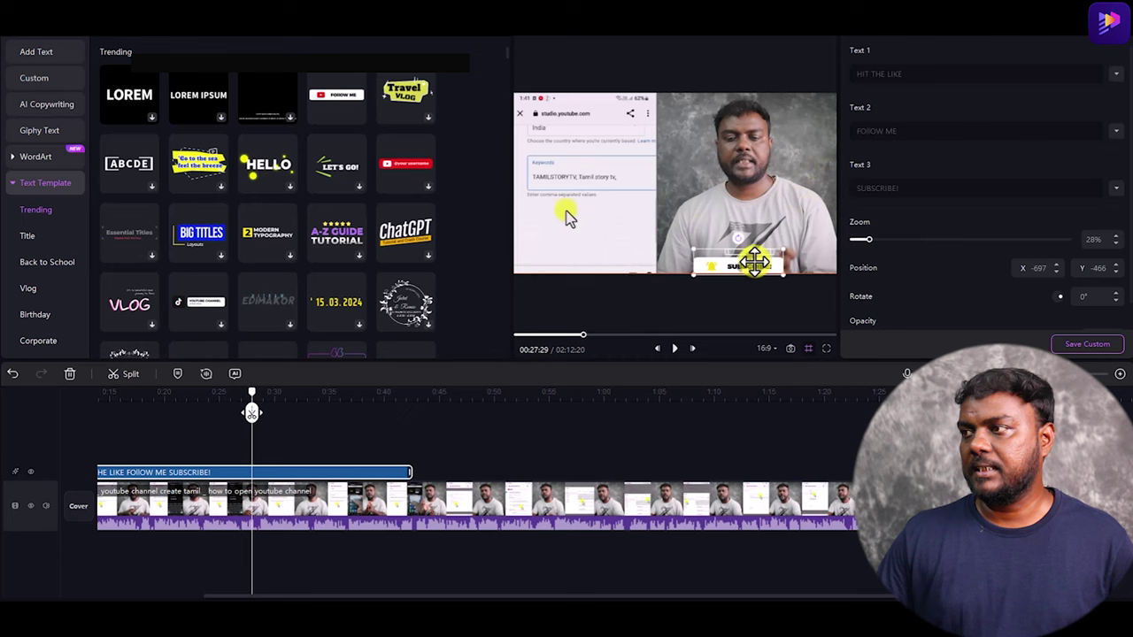
Step: Browse the Title, Vlog and Marking text templates and open the sticker library
{"action": "left_click", "coordinate": [28, 235]}
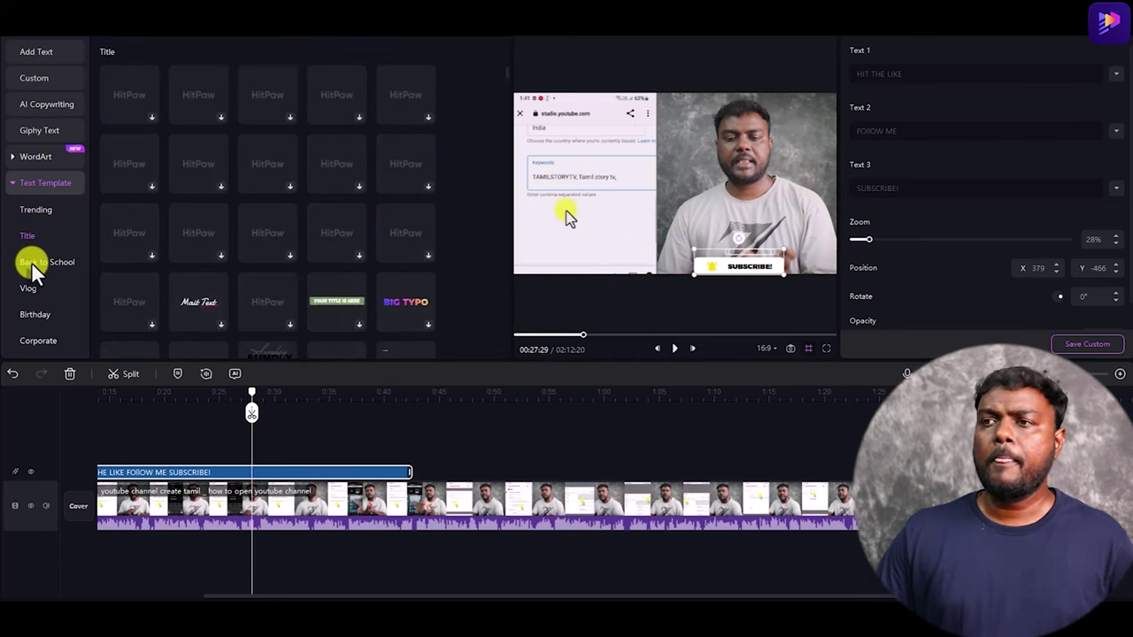
{"action": "left_click", "coordinate": [37, 290]}
{"action": "scroll", "coordinate": [44, 296], "scroll_direction": "down", "scroll_amount": 2}
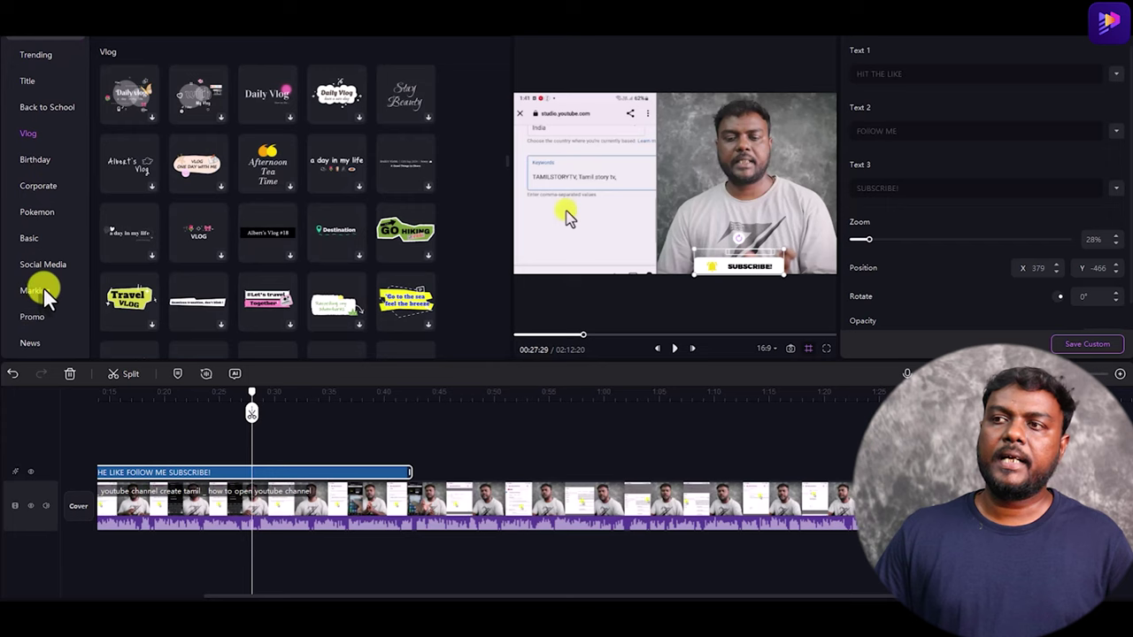
{"action": "left_click", "coordinate": [42, 289]}
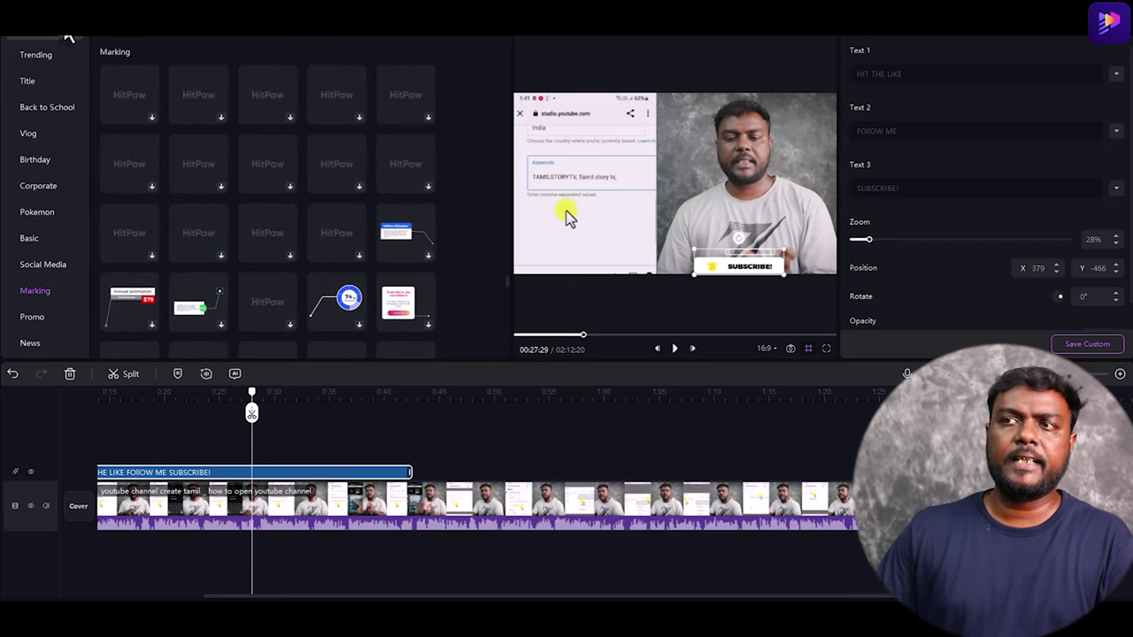
{"action": "left_click", "coordinate": [108, 32]}
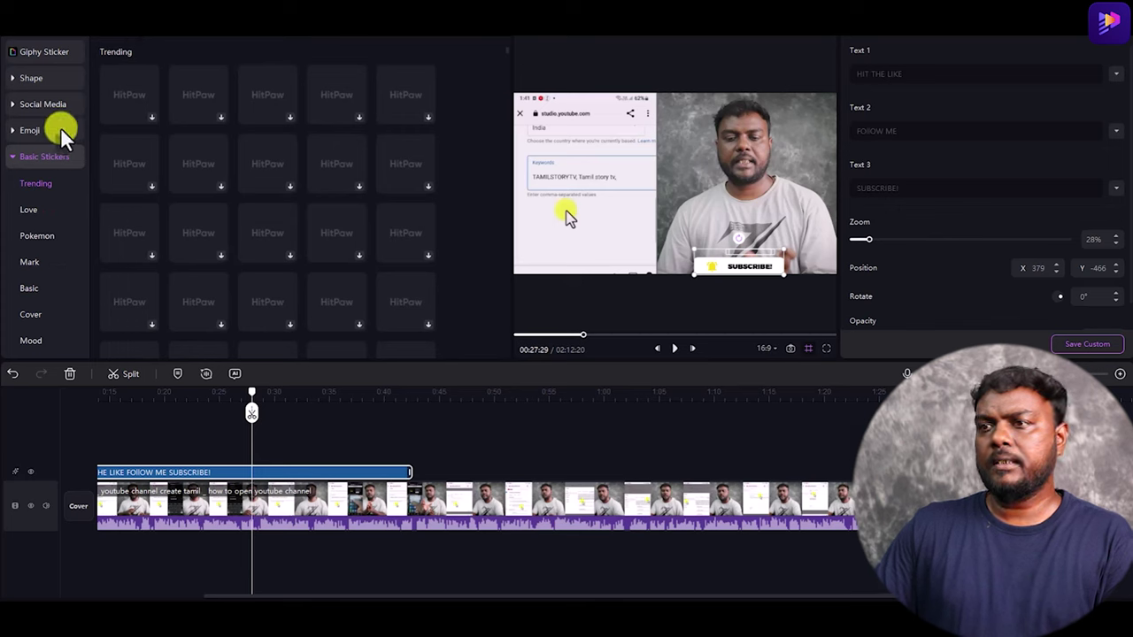
Step: Browse the Pokemon, Basic, Highlight, Frame and Bling sticker categories for something to add to the video
{"action": "left_click", "coordinate": [28, 237]}
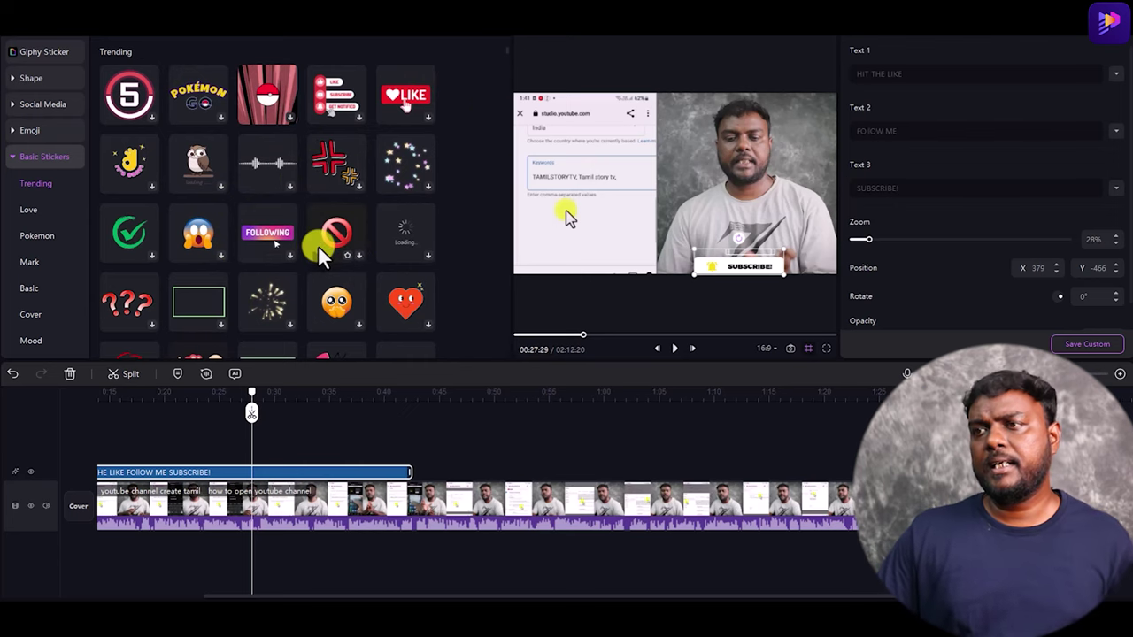
{"action": "scroll", "coordinate": [317, 245], "scroll_direction": "down", "scroll_amount": 1}
{"action": "left_click", "coordinate": [33, 290]}
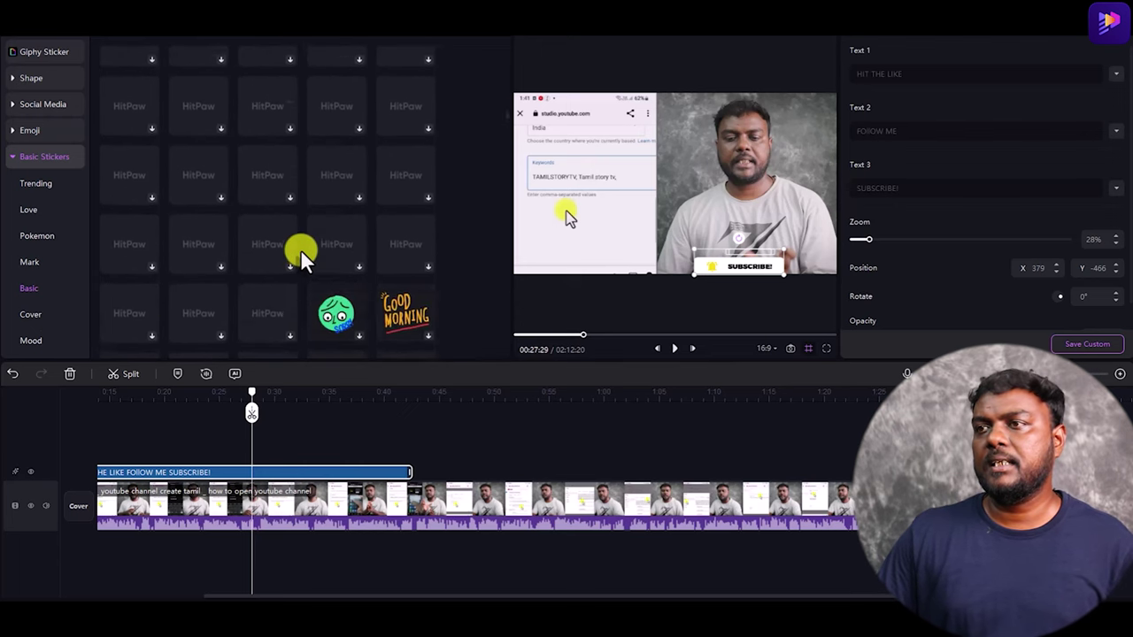
{"action": "scroll", "coordinate": [300, 249], "scroll_direction": "up", "scroll_amount": 1}
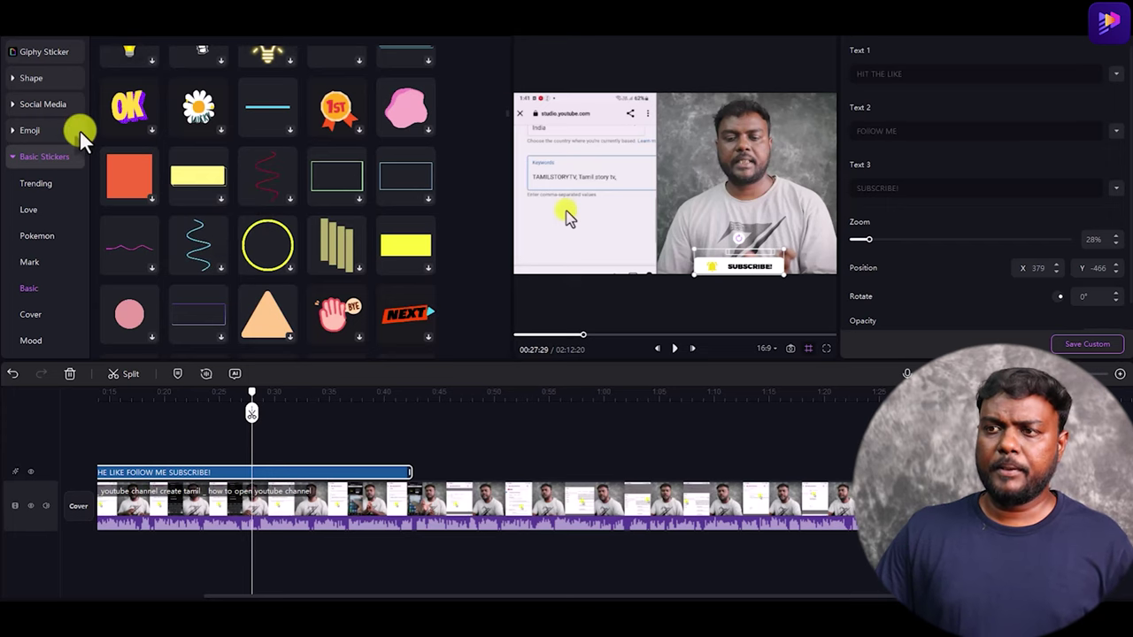
{"action": "scroll", "coordinate": [50, 343], "scroll_direction": "down", "scroll_amount": 2}
{"action": "left_click", "coordinate": [36, 294]}
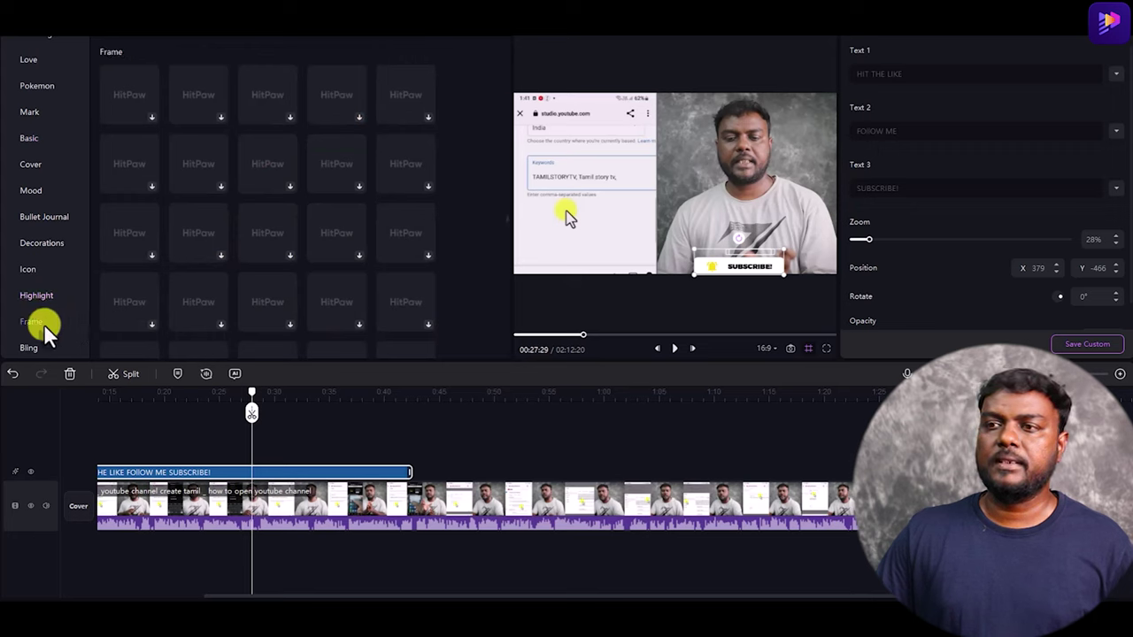
{"action": "left_click", "coordinate": [33, 346]}
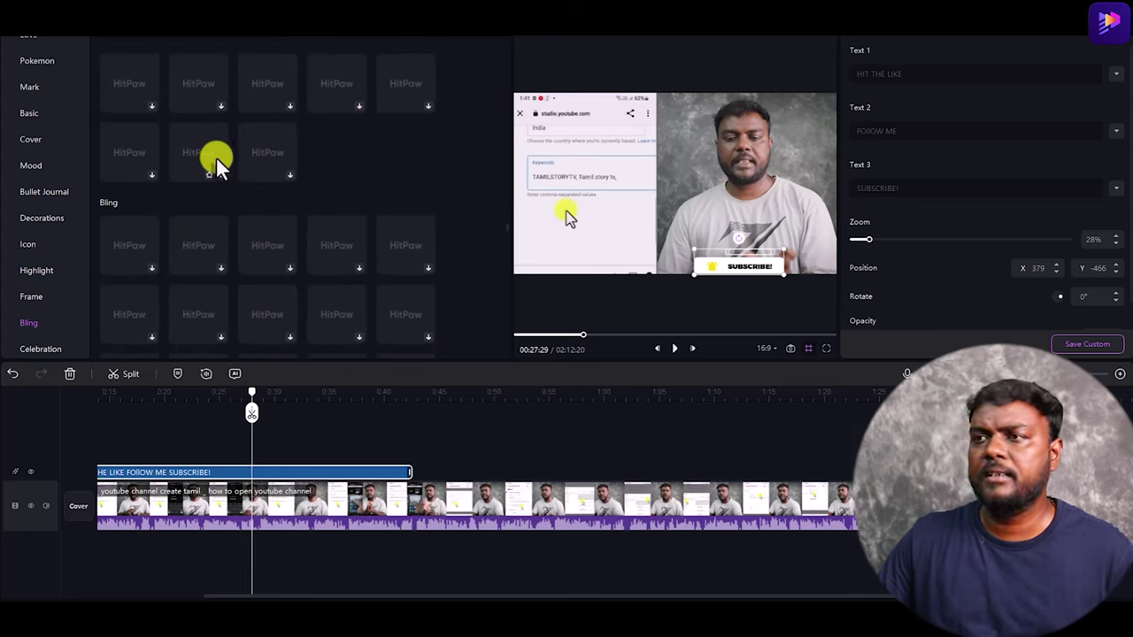
{"action": "scroll", "coordinate": [178, 265], "scroll_direction": "up", "scroll_amount": 3}
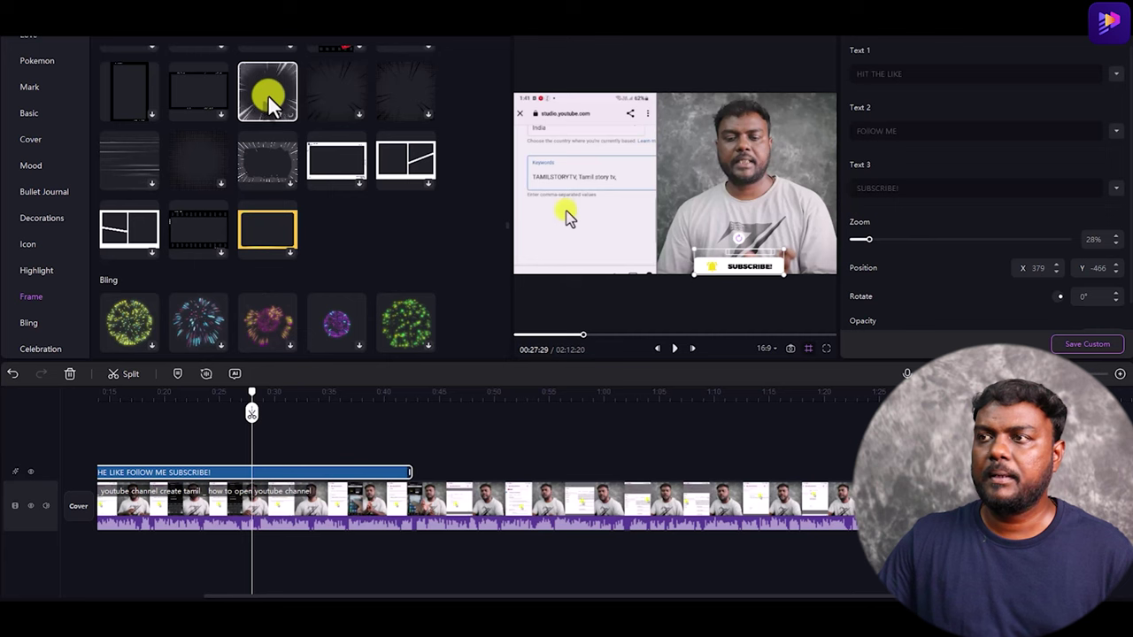
Step: Add the white speed-lines frame sticker above the subscribe text and stretch it across the text's full length, to about 0:42
{"action": "left_click_drag", "start_coordinate": [268, 97], "coordinate": [405, 473]}
{"action": "left_click", "coordinate": [175, 462]}
{"action": "left_click_drag", "start_coordinate": [145, 463], "coordinate": [99, 463]}
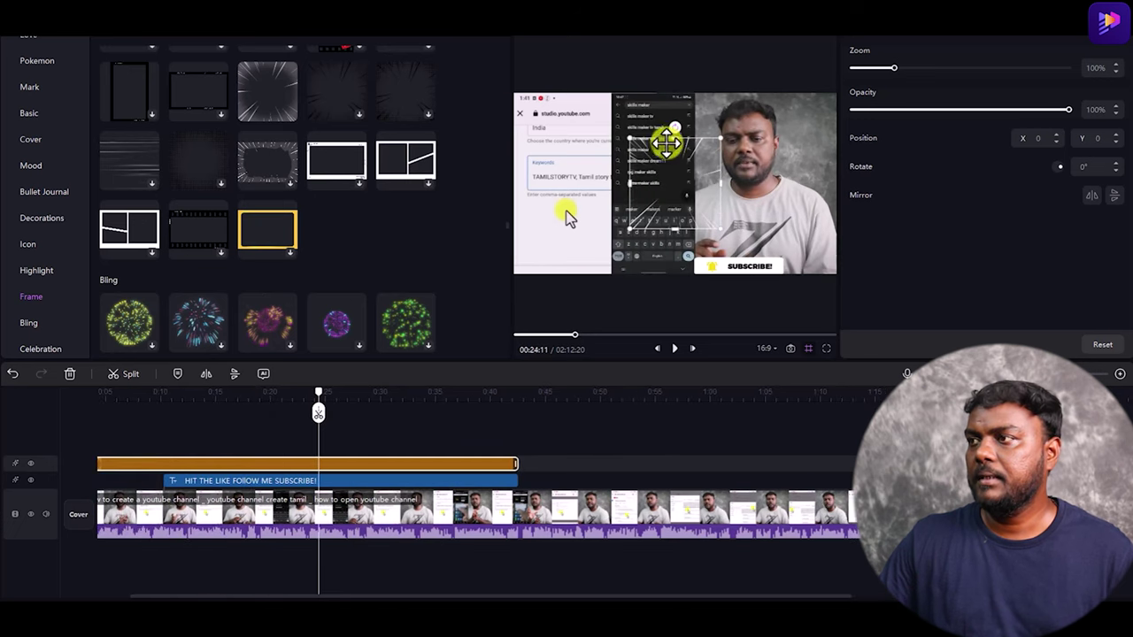
Step: Enlarge the speed-lines frame to 351%, place it at X 37, Y 0 over the whole picture, and play back the section
{"action": "left_click_drag", "start_coordinate": [720, 139], "coordinate": [962, 36]}
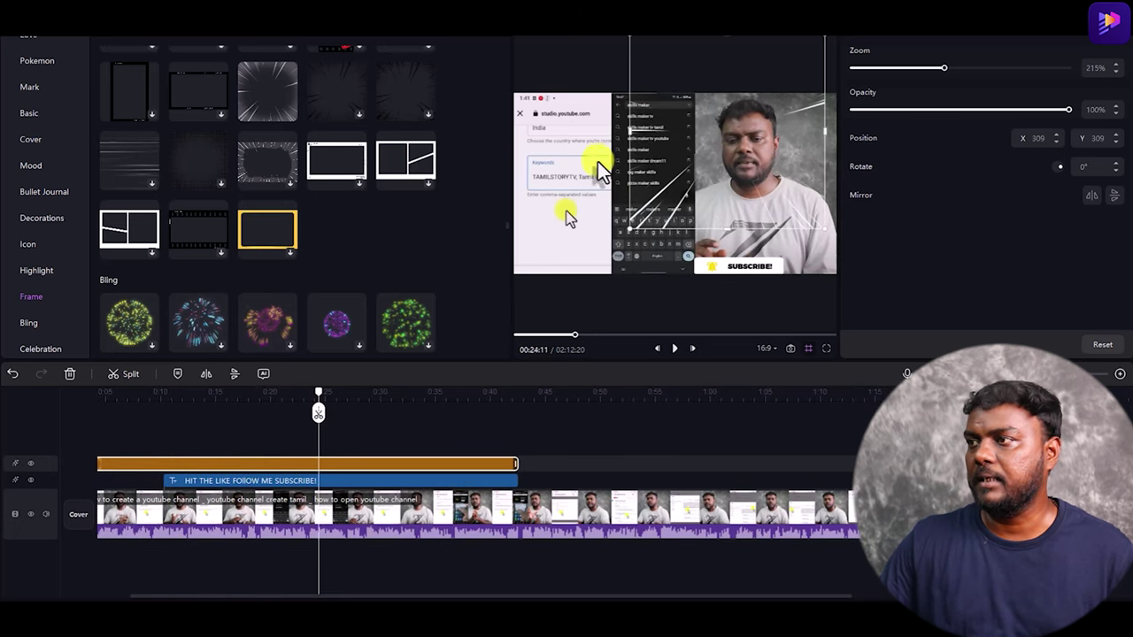
{"action": "left_click_drag", "start_coordinate": [598, 162], "coordinate": [462, 369]}
{"action": "left_click", "coordinate": [656, 349]}
{"action": "left_click", "coordinate": [674, 349]}
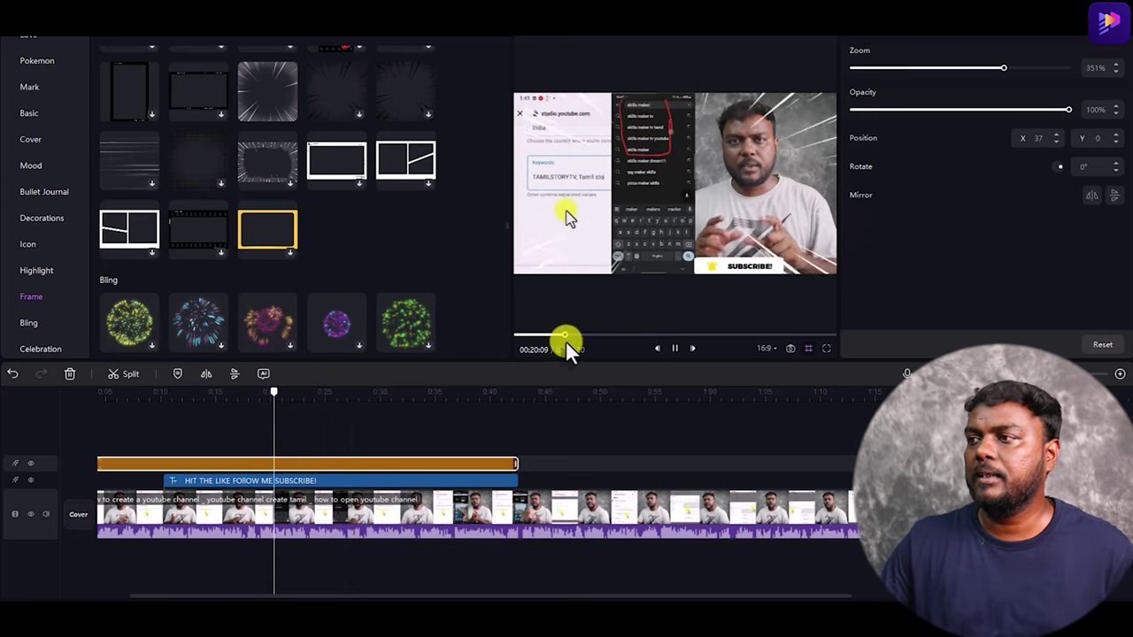
{"action": "left_click", "coordinate": [673, 350]}
Step: Add the orange glowing line highlight sticker on a new track at about 0:24, position it at X -534, and preview it
{"action": "scroll", "coordinate": [223, 218], "scroll_direction": "up", "scroll_amount": 2}
{"action": "scroll", "coordinate": [226, 217], "scroll_direction": "up", "scroll_amount": 5}
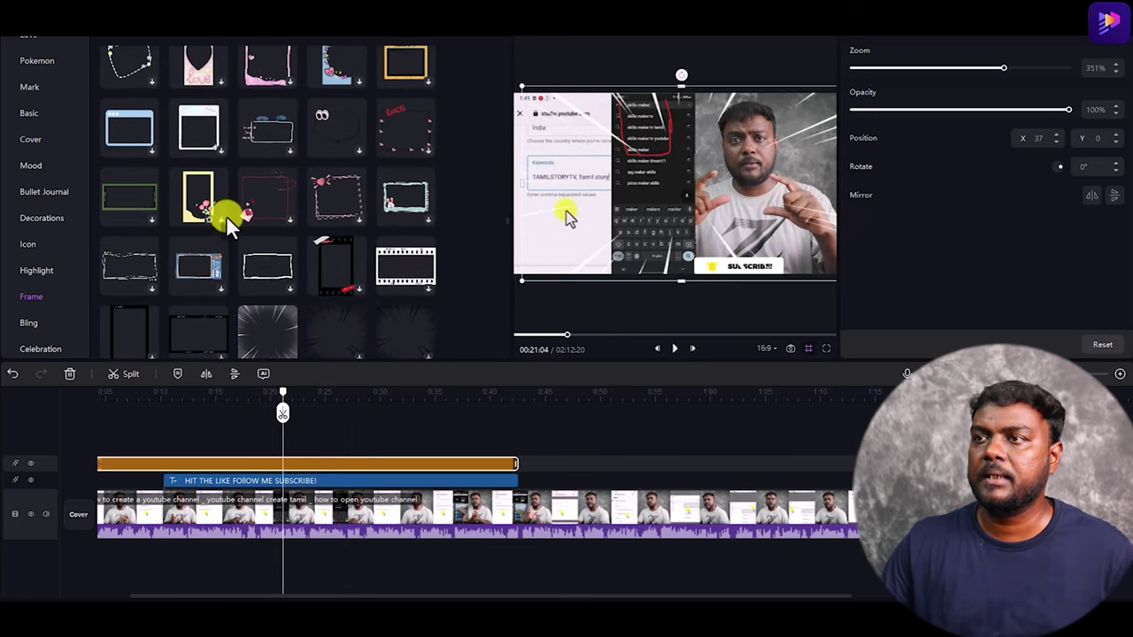
{"action": "scroll", "coordinate": [227, 220], "scroll_direction": "up", "scroll_amount": 1}
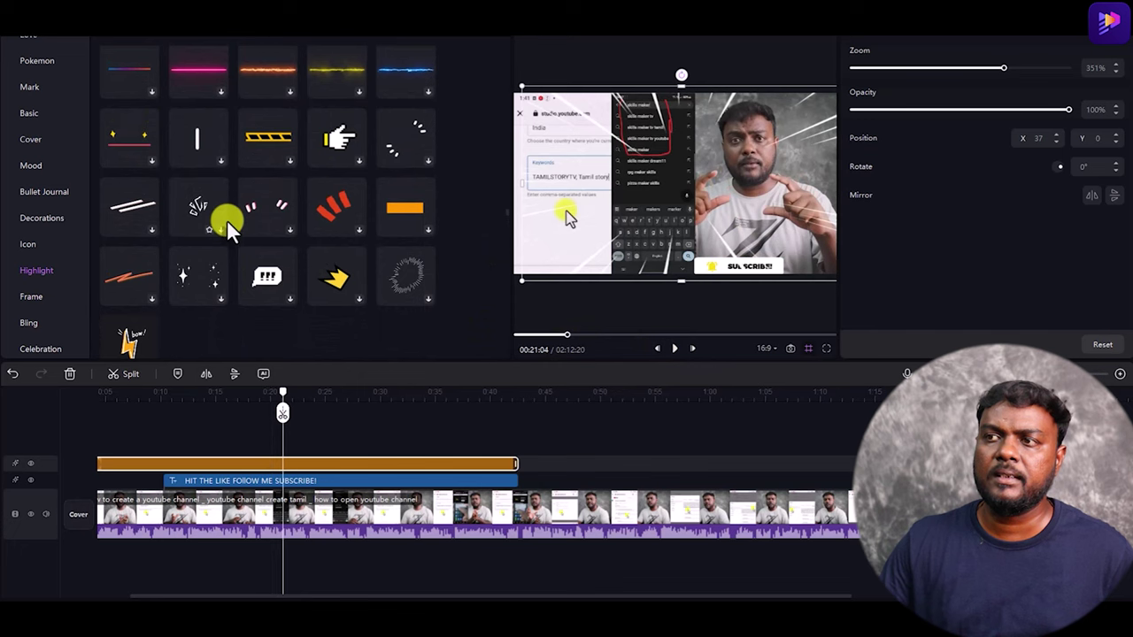
{"action": "scroll", "coordinate": [260, 262], "scroll_direction": "up", "scroll_amount": 2}
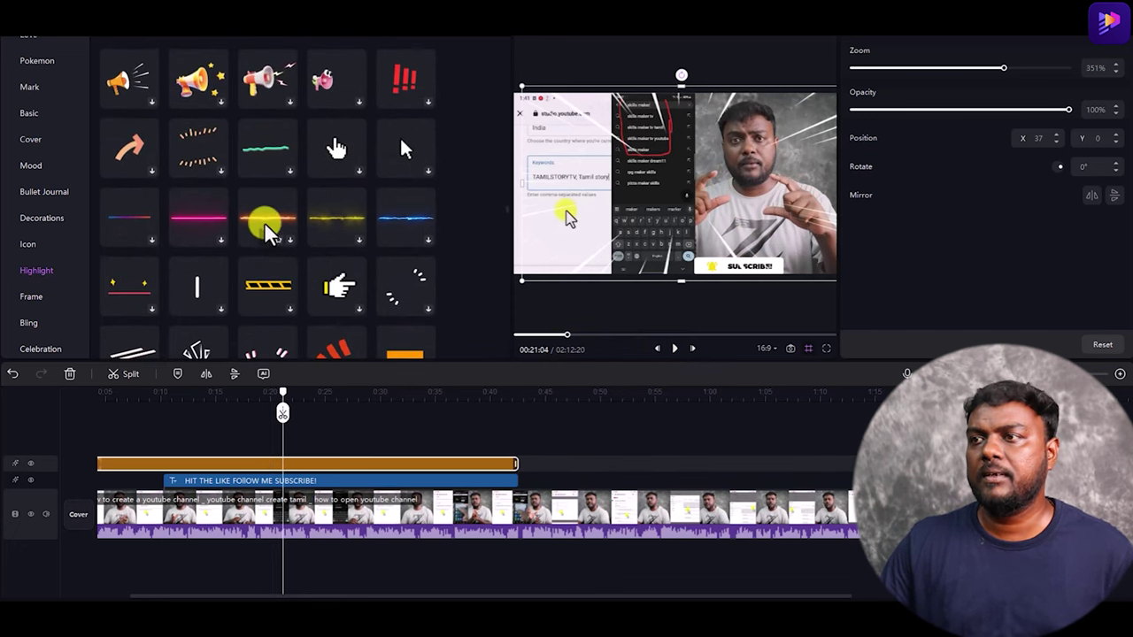
{"action": "left_click_drag", "start_coordinate": [265, 223], "coordinate": [308, 434]}
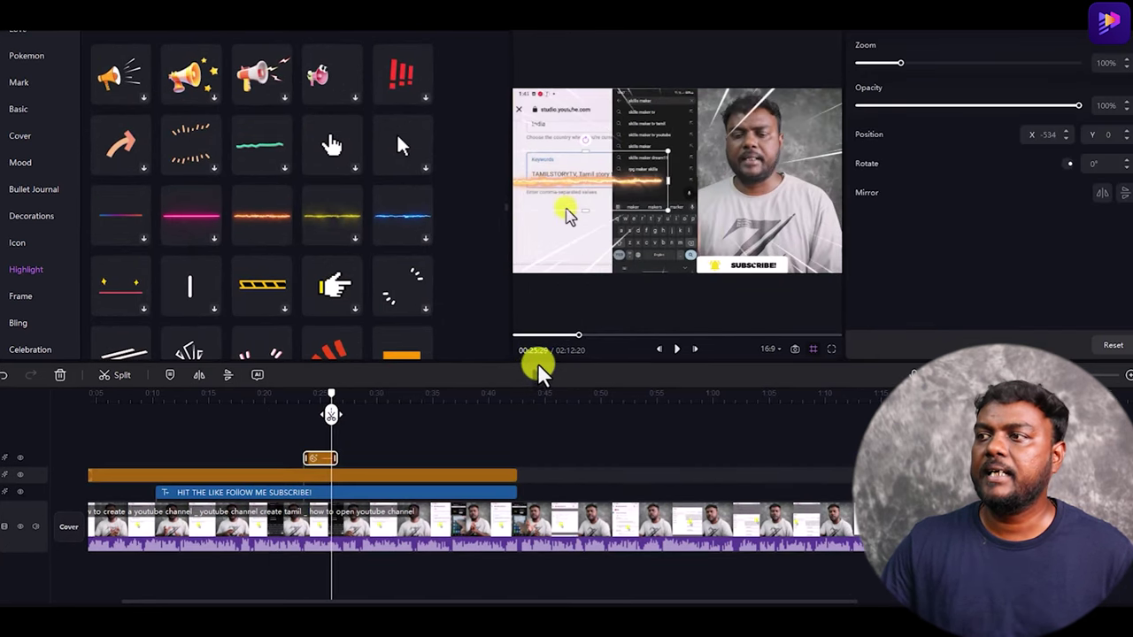
{"action": "left_click", "coordinate": [678, 349]}
{"action": "left_click", "coordinate": [679, 349]}
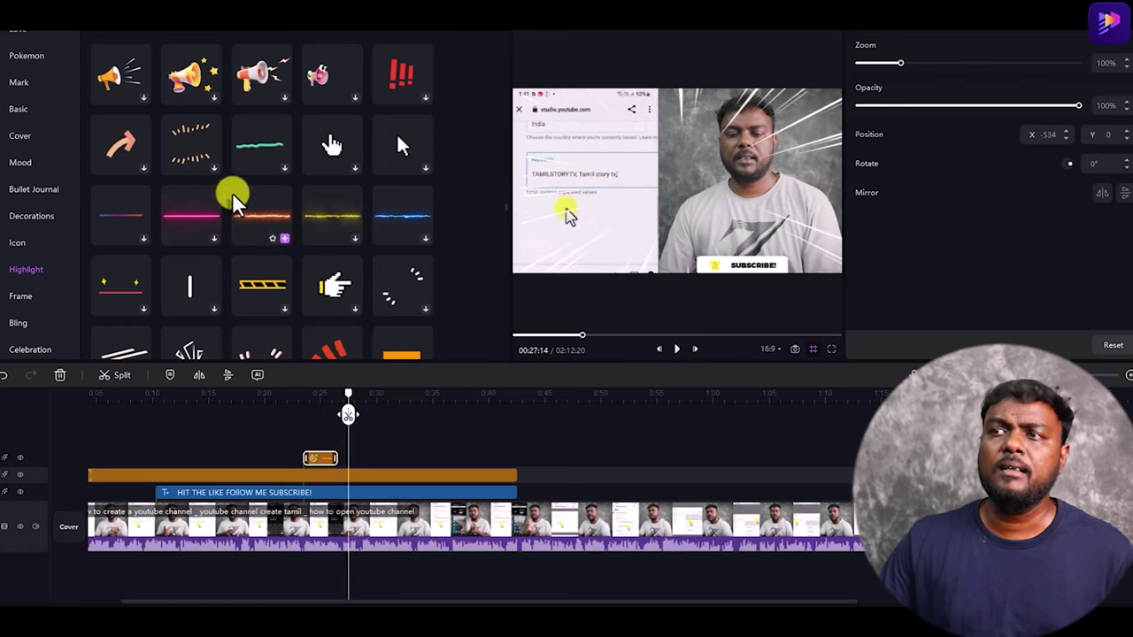
Step: Browse the Icon stickers and the Cheerful tracks in the music library
{"action": "scroll", "coordinate": [190, 151], "scroll_direction": "up", "scroll_amount": 3}
{"action": "scroll", "coordinate": [196, 141], "scroll_direction": "up", "scroll_amount": 2}
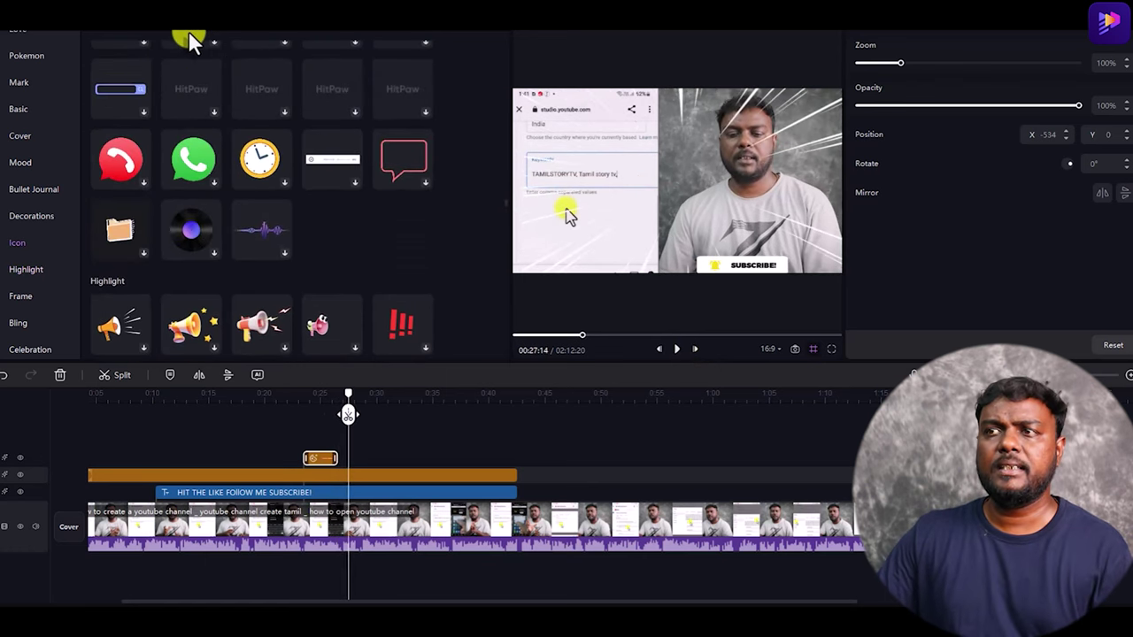
{"action": "left_click", "coordinate": [142, 32]}
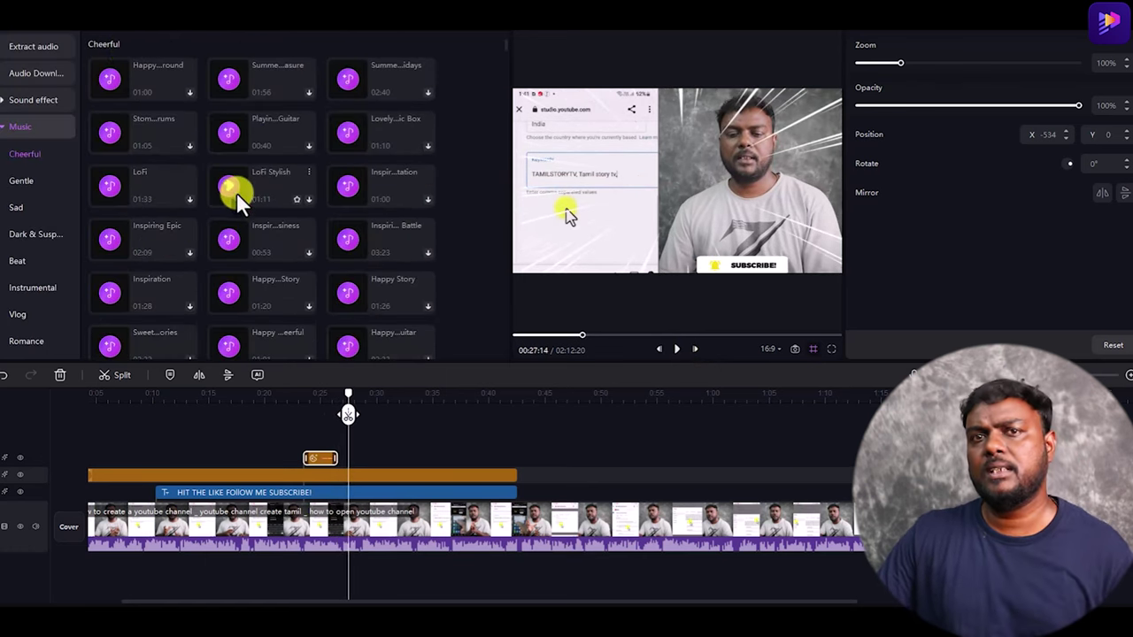
{"action": "scroll", "coordinate": [192, 149], "scroll_direction": "down", "scroll_amount": 5}
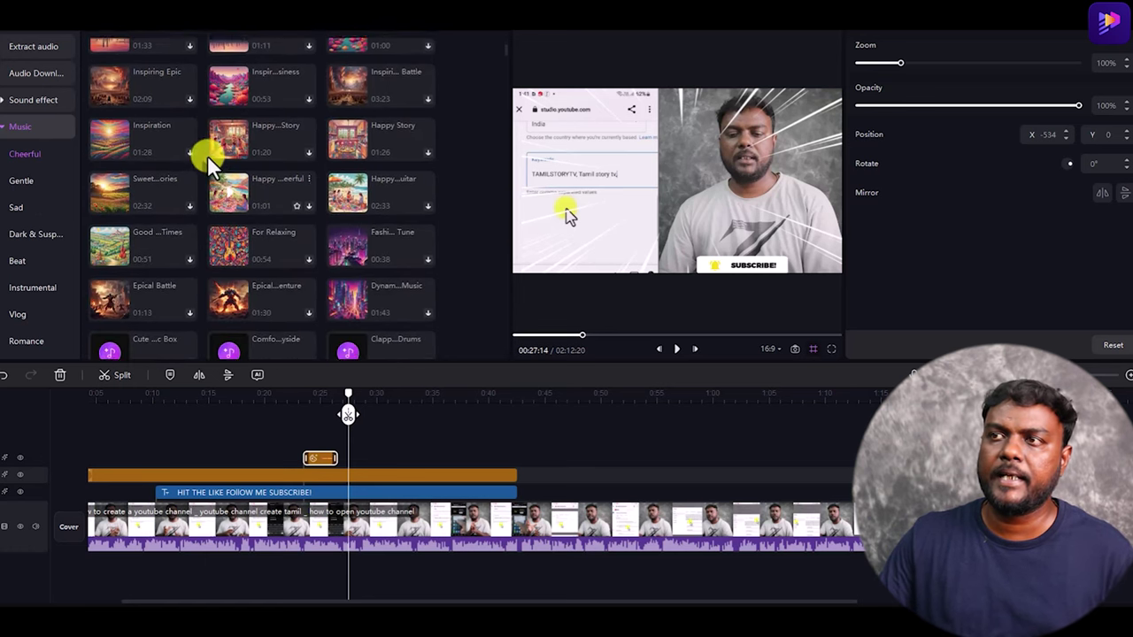
Step: Split the video clip at about 0:54 and preview the Zoom 3 transition from the trending transitions
{"action": "left_click", "coordinate": [173, 38]}
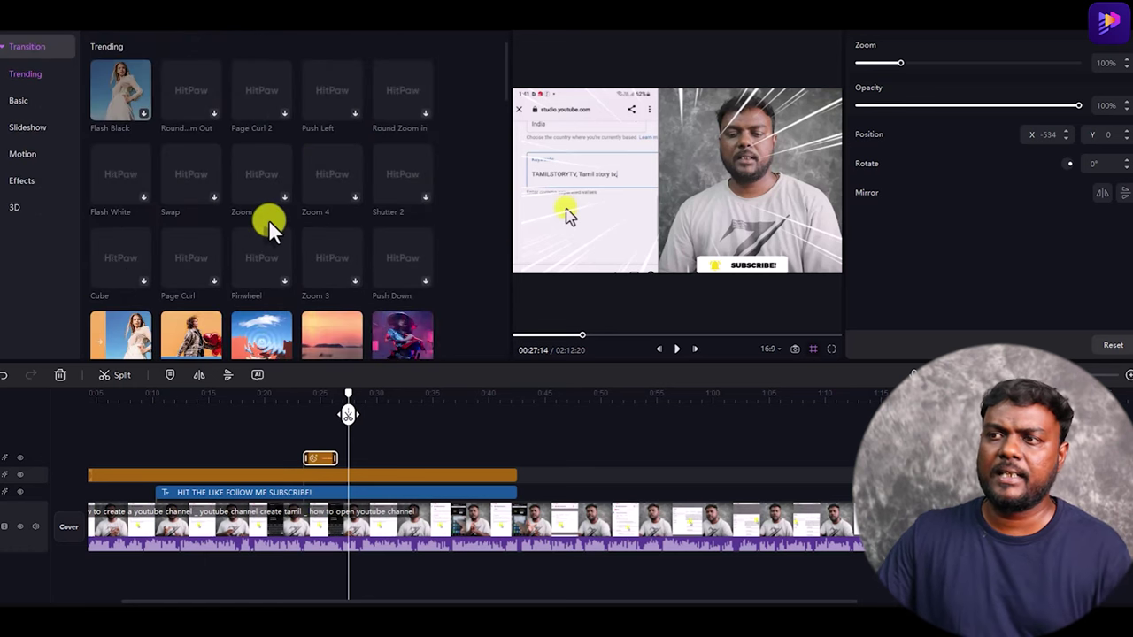
{"action": "left_click_drag", "start_coordinate": [349, 398], "coordinate": [646, 405]}
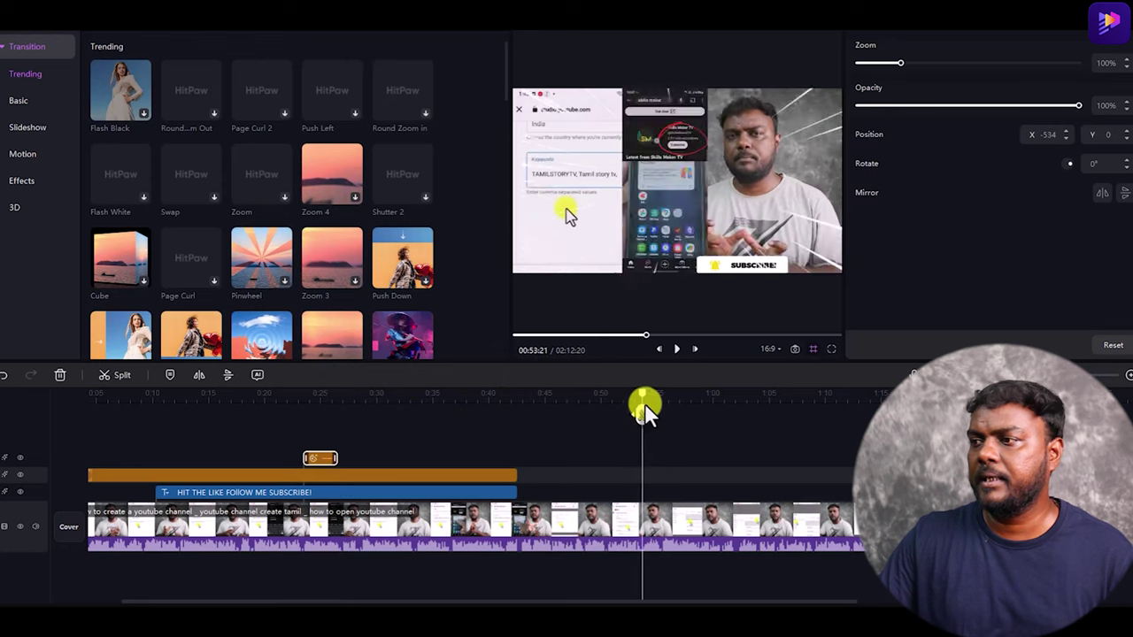
{"action": "left_click", "coordinate": [695, 527]}
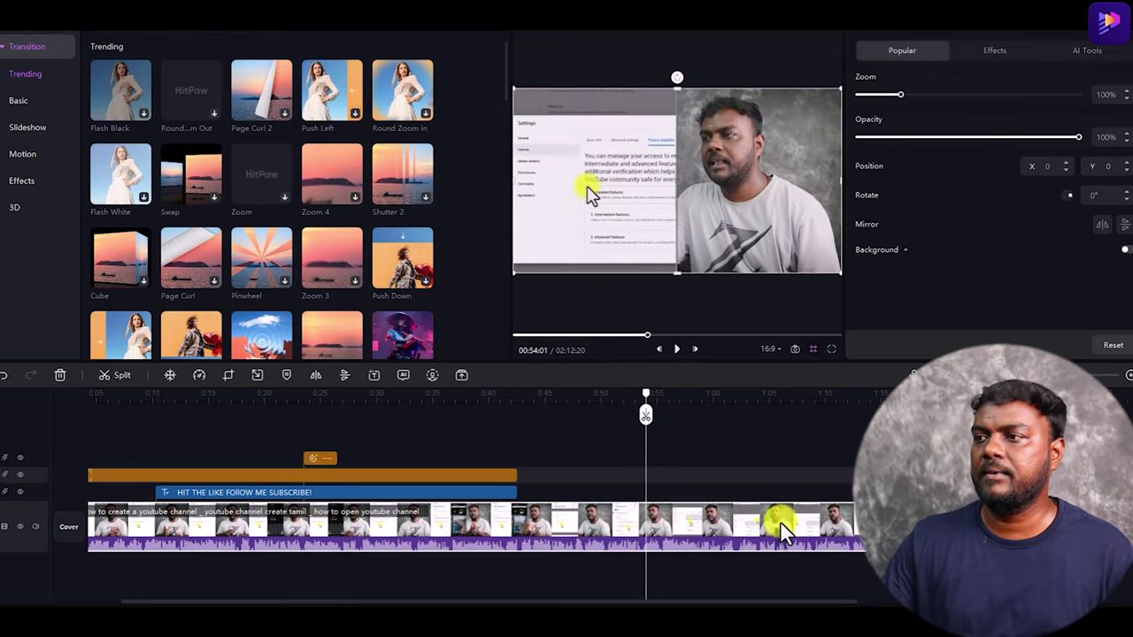
{"action": "left_click", "coordinate": [648, 416]}
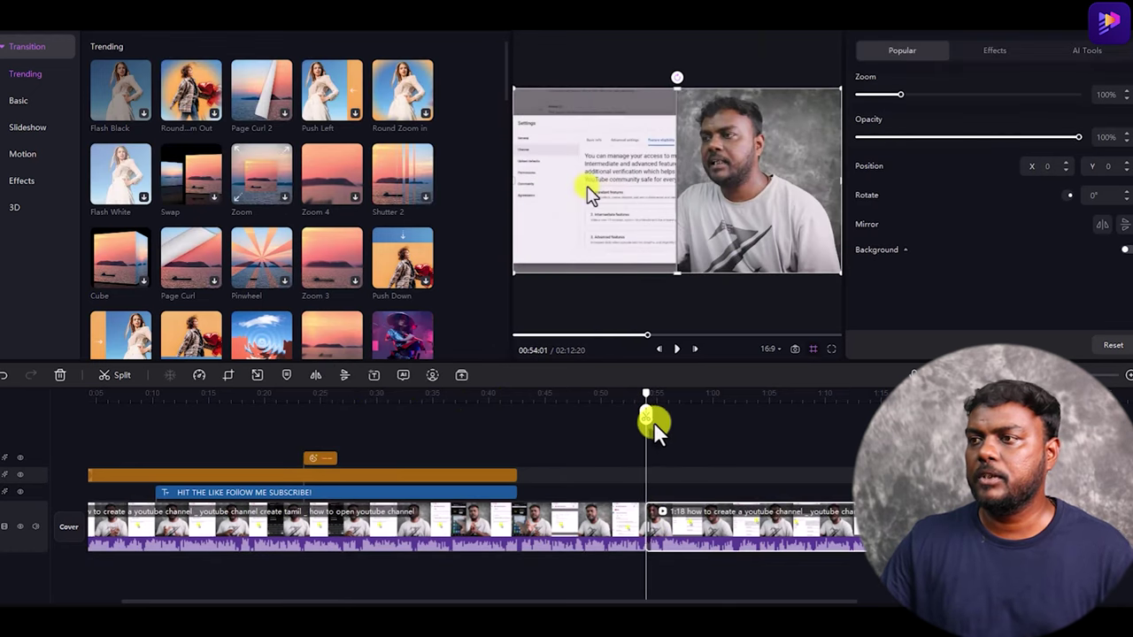
{"action": "left_click", "coordinate": [334, 258]}
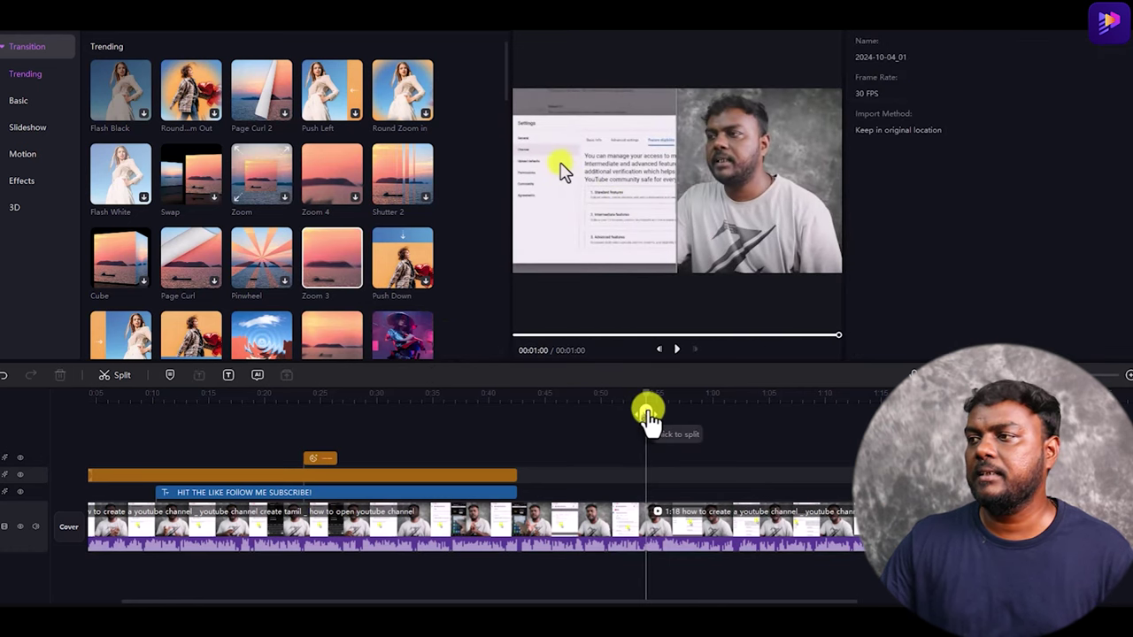
Step: Preview the trending Teal Orange, Gold Powder and magenta-toned filters on the second video section at about 1:04
{"action": "left_click_drag", "start_coordinate": [647, 414], "coordinate": [693, 415]}
{"action": "left_click", "coordinate": [764, 404]}
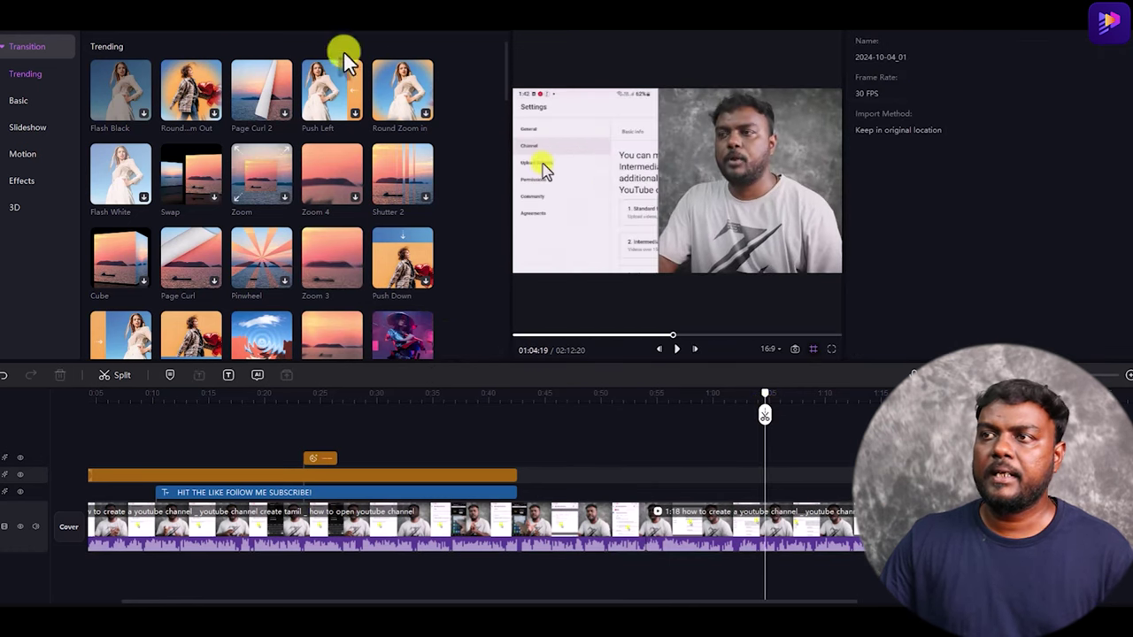
{"action": "left_click", "coordinate": [221, 30]}
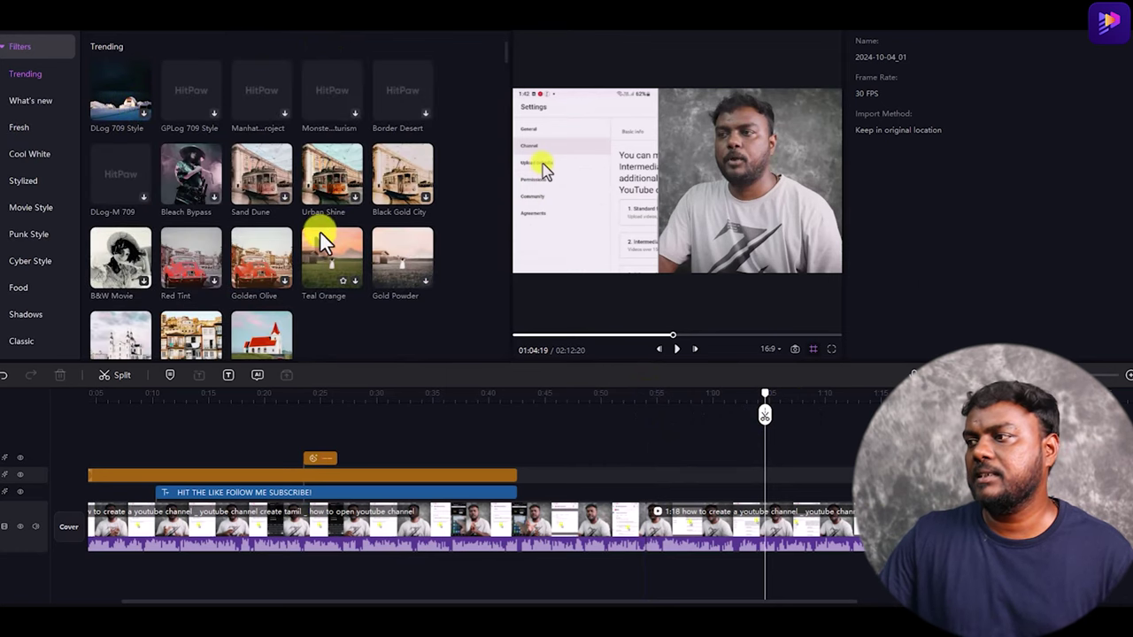
{"action": "left_click", "coordinate": [795, 538]}
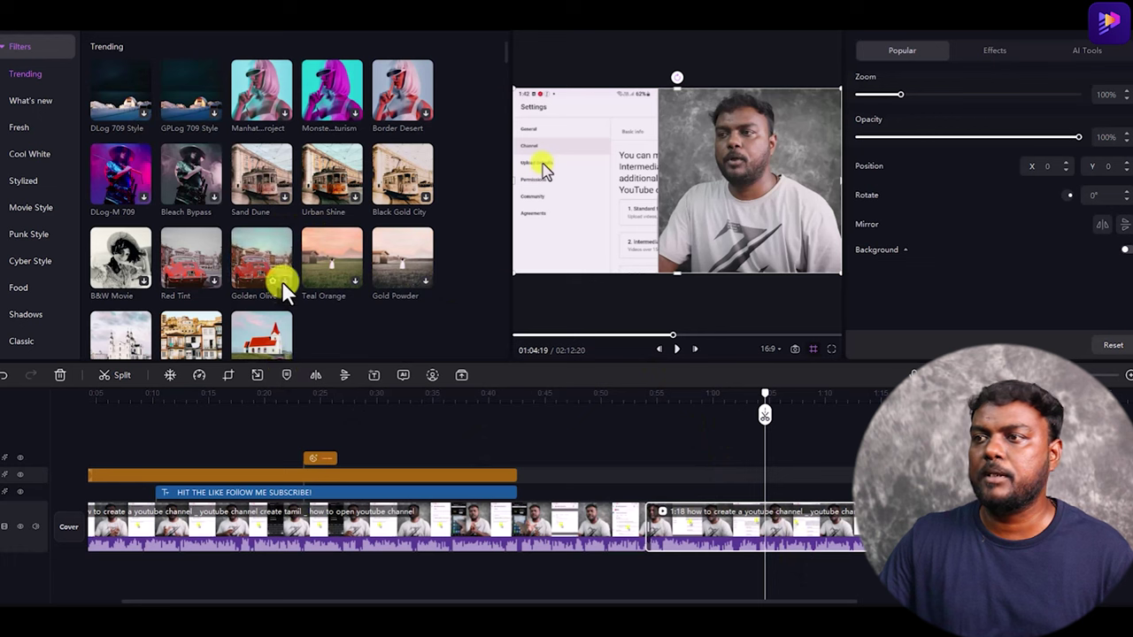
{"action": "left_click", "coordinate": [347, 265]}
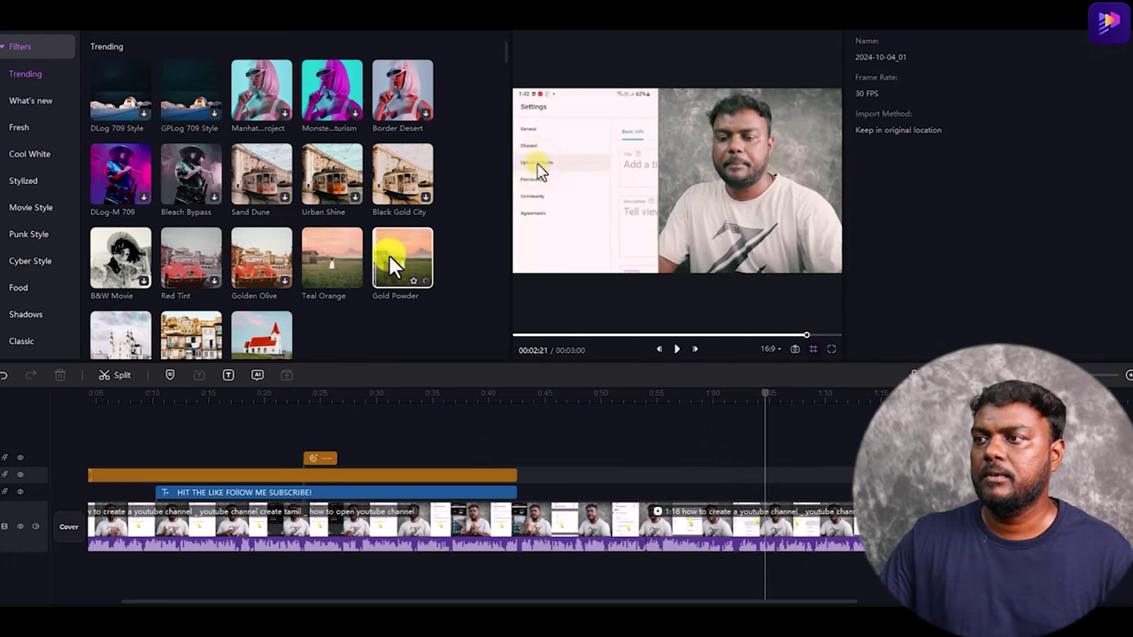
{"action": "left_click", "coordinate": [319, 79]}
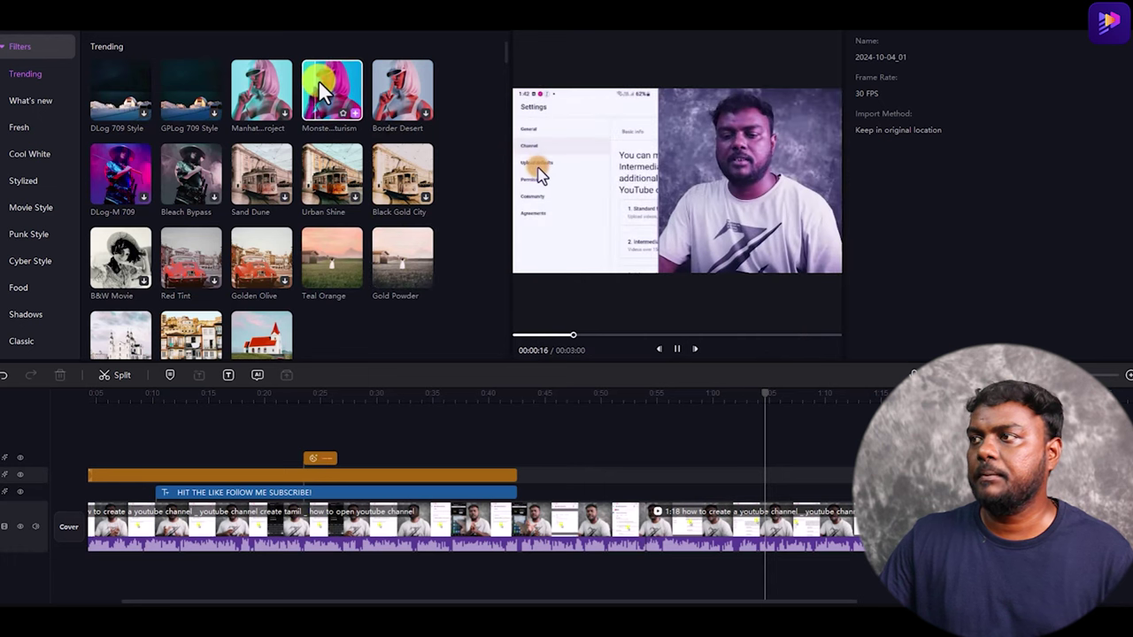
{"action": "left_click", "coordinate": [396, 247]}
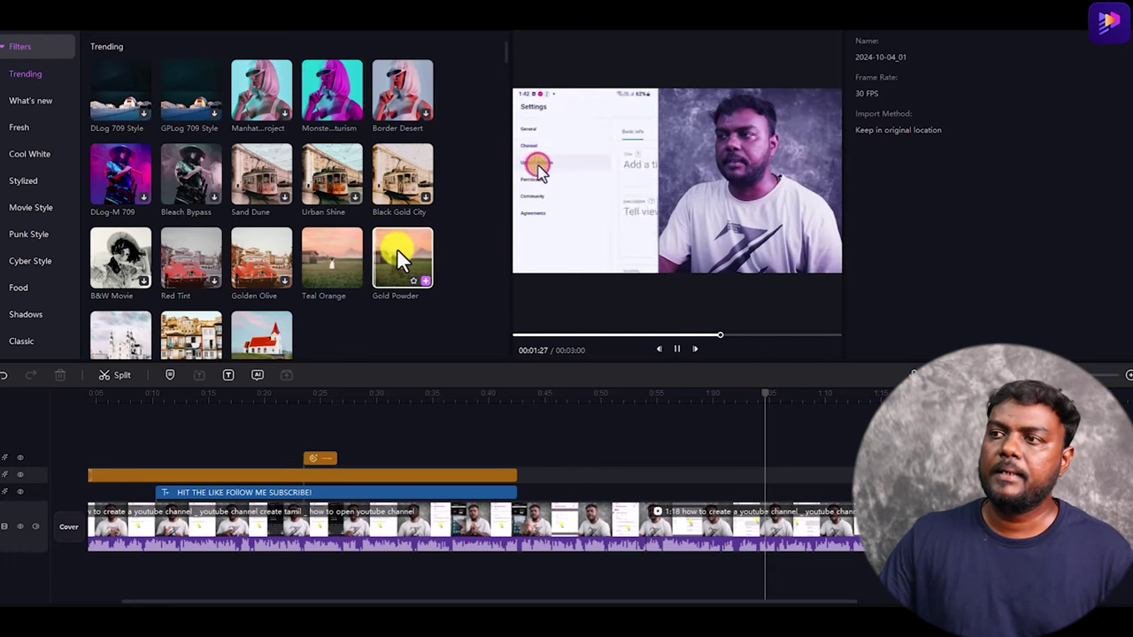
Step: Preview the trending Fire Border video effect and move the playhead to about 1:19
{"action": "left_click", "coordinate": [266, 32]}
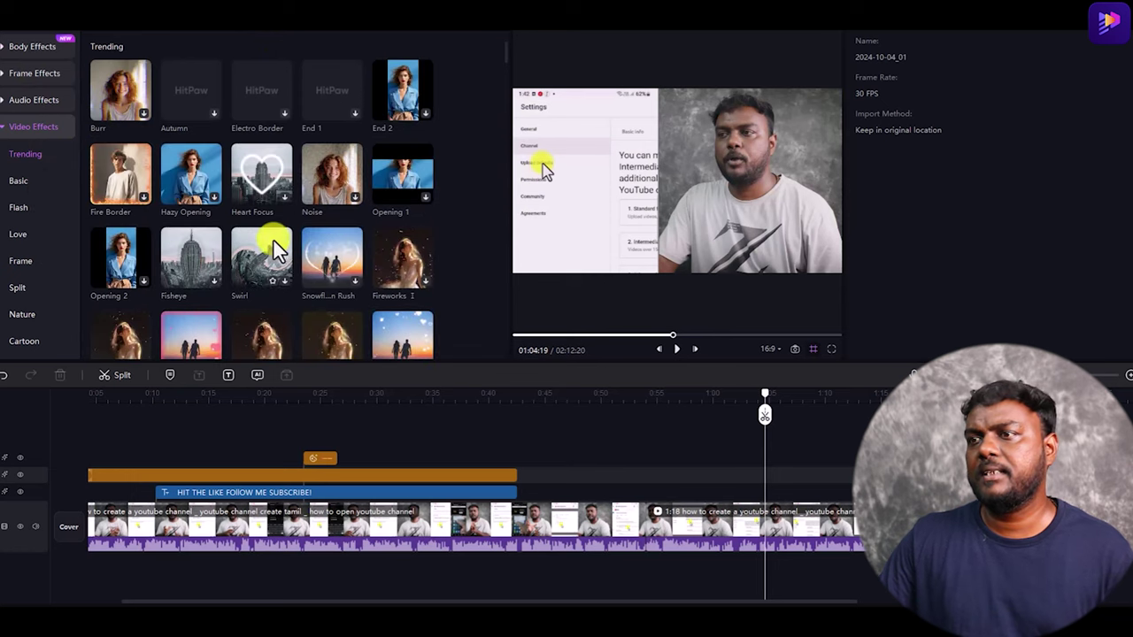
{"action": "left_click", "coordinate": [119, 178]}
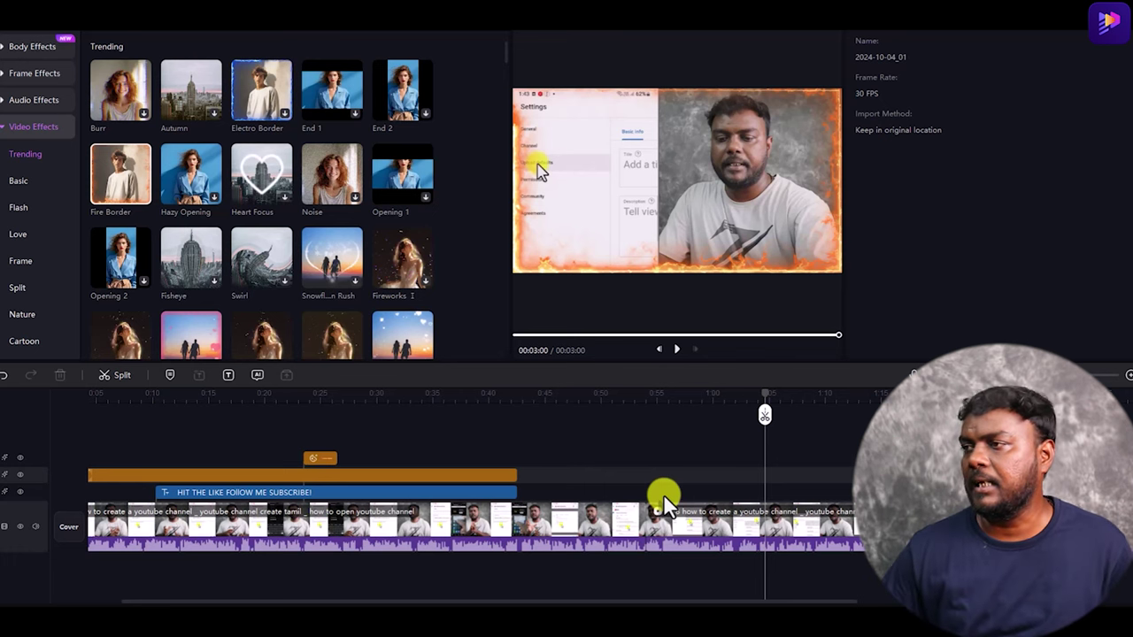
{"action": "left_click", "coordinate": [855, 403]}
{"action": "left_click_drag", "start_coordinate": [855, 403], "coordinate": [926, 403]}
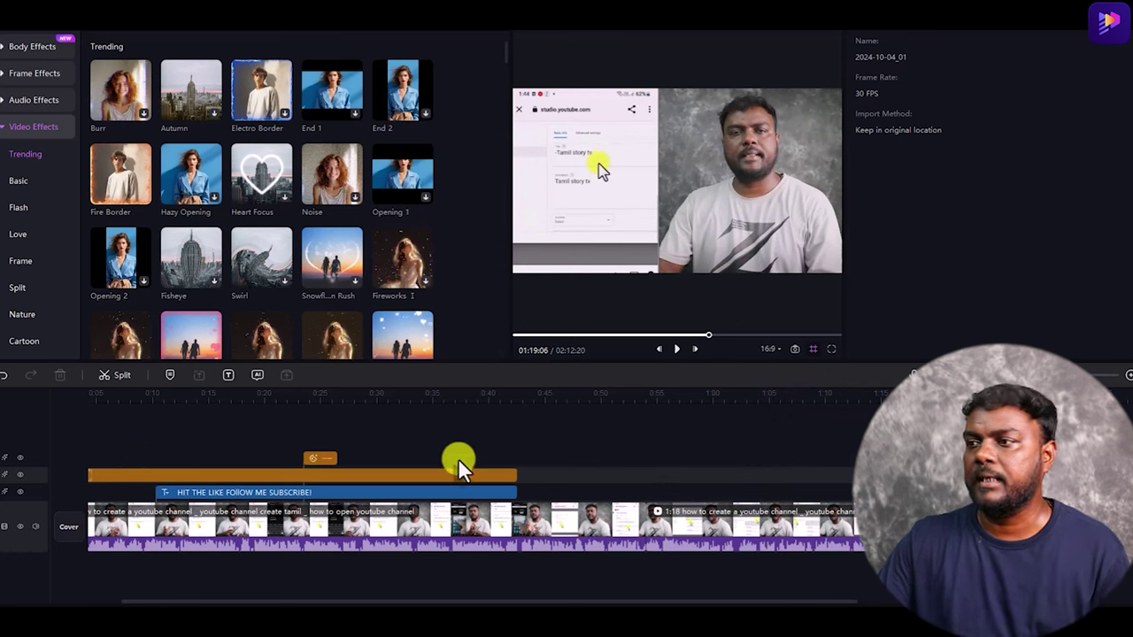
Step: Add the Electro Border video effect on a new track at about 0:16 and extend its end past 1:50
{"action": "left_click", "coordinate": [249, 100]}
{"action": "left_click_drag", "start_coordinate": [248, 100], "coordinate": [257, 451]}
{"action": "left_click", "coordinate": [258, 449]}
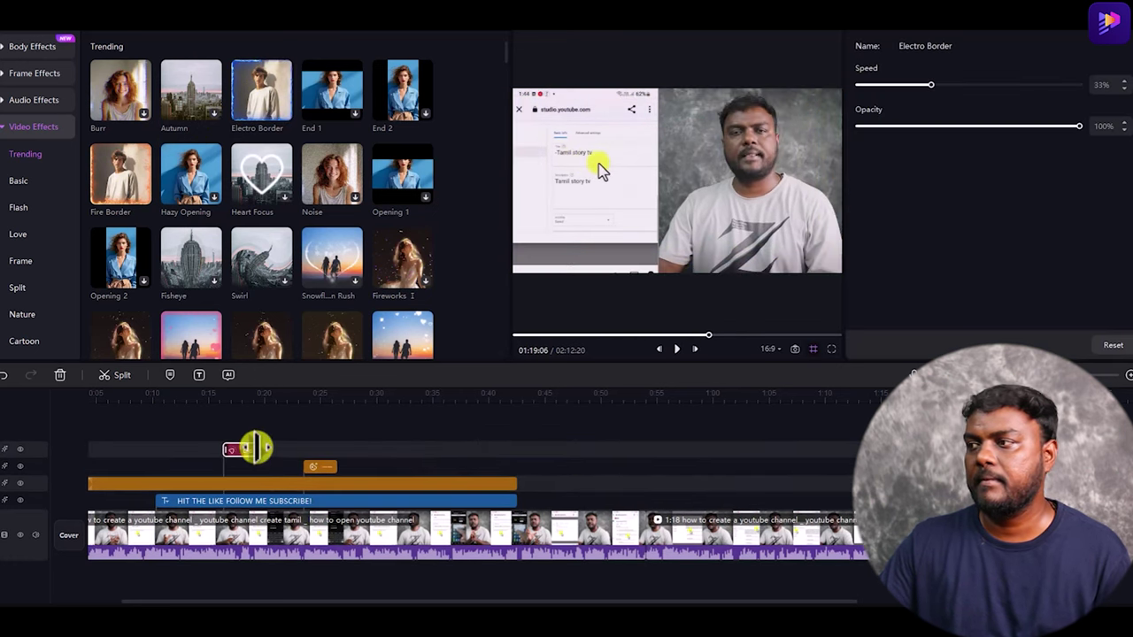
{"action": "scroll", "coordinate": [759, 409], "scroll_direction": "right", "scroll_amount": 10}
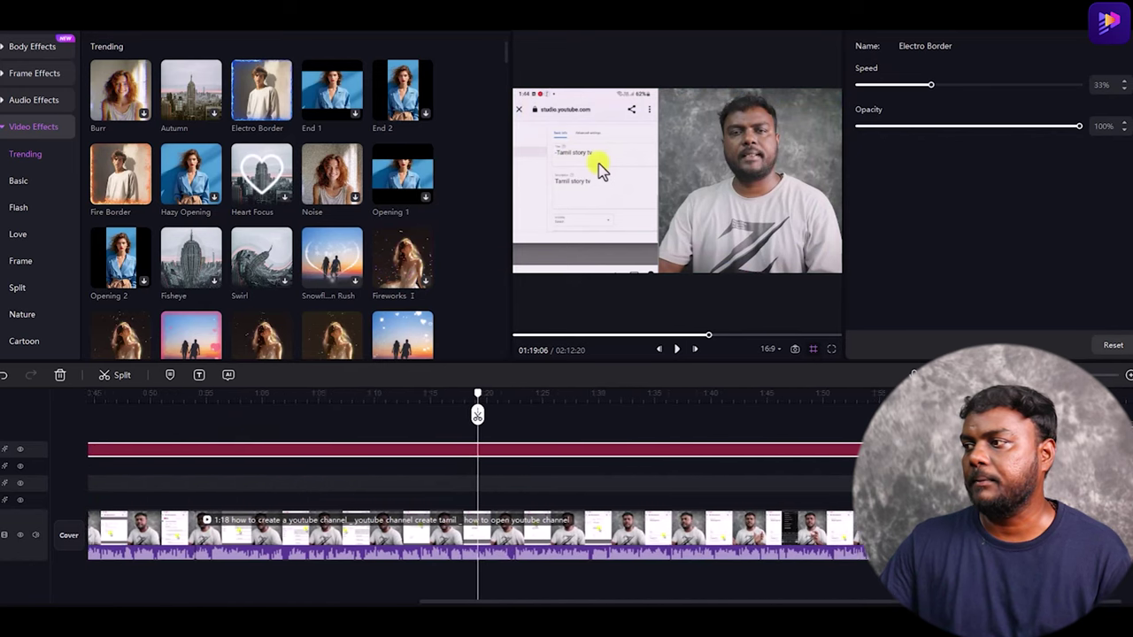
Step: Set the Electro Border effect's speed to 53% and opacity to 39%, and play it back from about 1:50
{"action": "left_click_drag", "start_coordinate": [383, 413], "coordinate": [859, 414]}
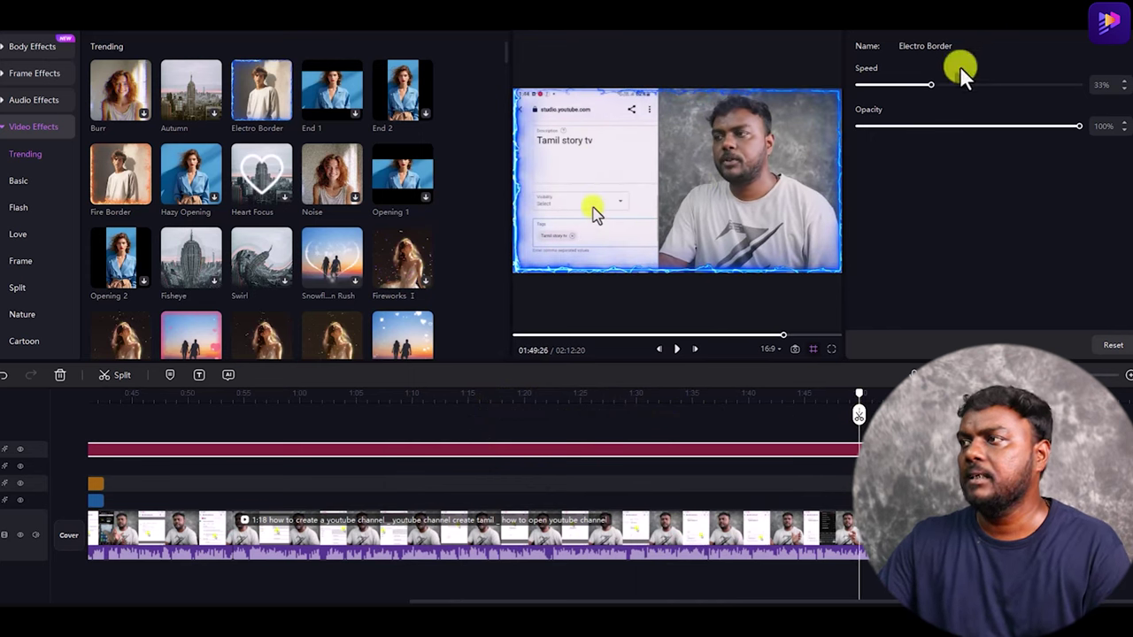
{"action": "left_click_drag", "start_coordinate": [939, 80], "coordinate": [975, 89]}
{"action": "left_click_drag", "start_coordinate": [1067, 126], "coordinate": [943, 131]}
{"action": "left_click", "coordinate": [680, 352]}
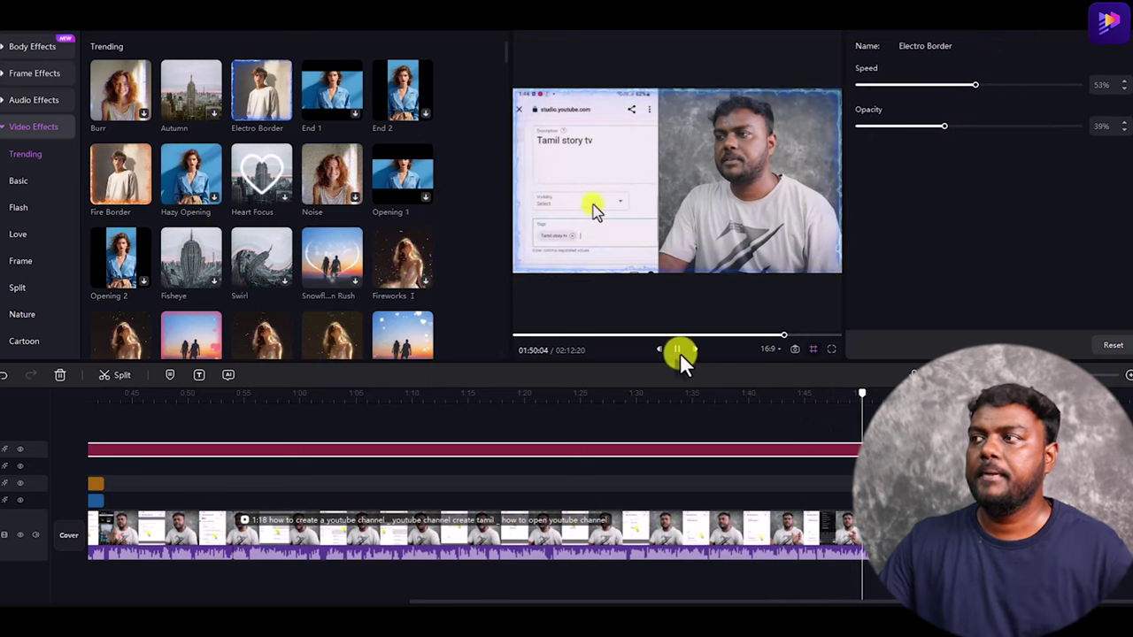
Step: Pause playback and export the project as MP4 video 2024-10-04_01 at 1080P with H264 encoding, recommended bit rate and 30 fps
{"action": "left_click", "coordinate": [680, 353]}
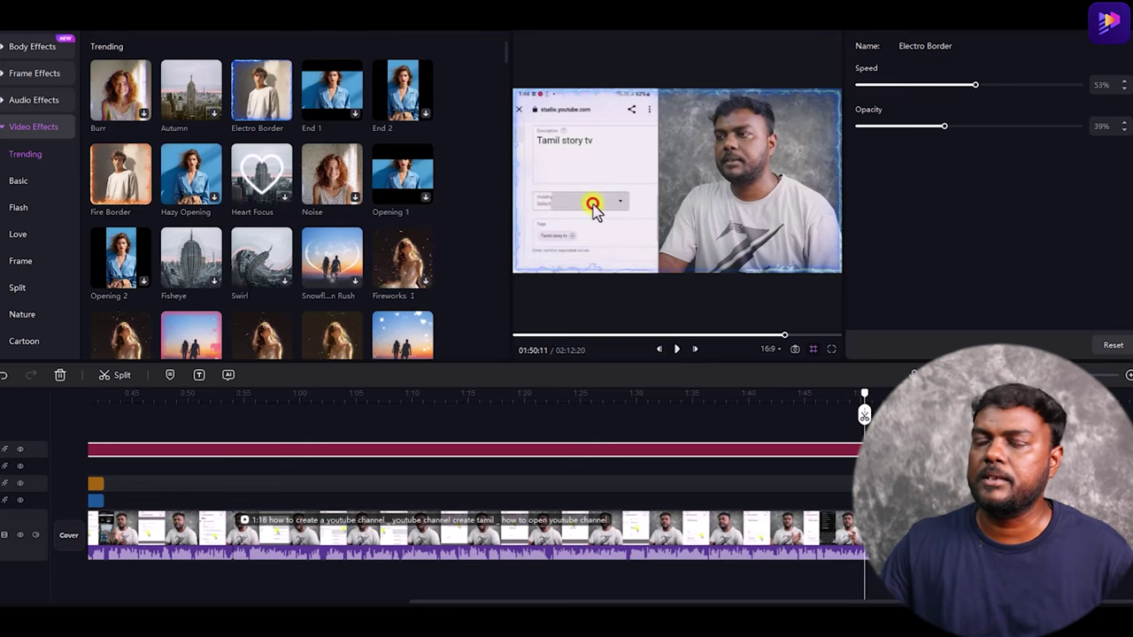
{"action": "key", "text": "ctrl+e"}
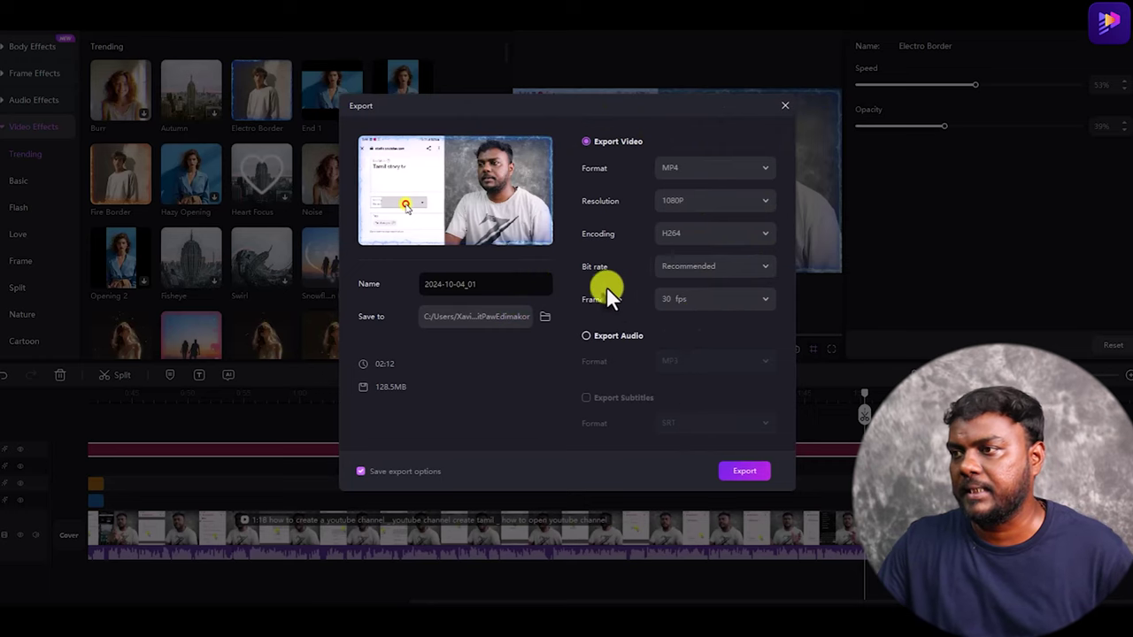
{"action": "left_click", "coordinate": [736, 472]}
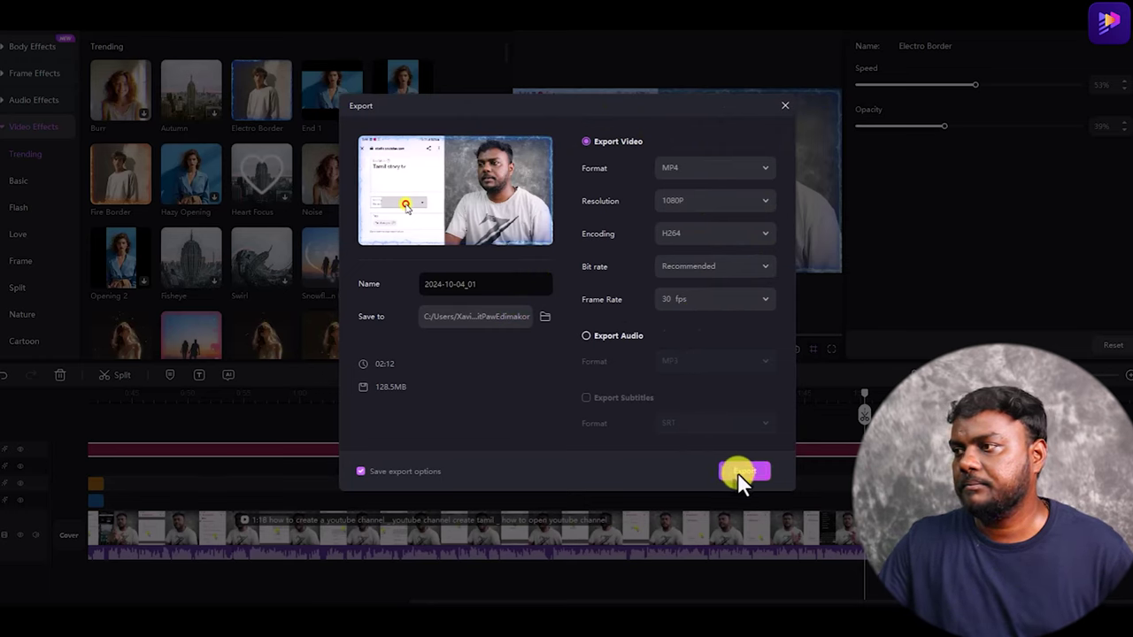
{"action": "left_click", "coordinate": [585, 335]}
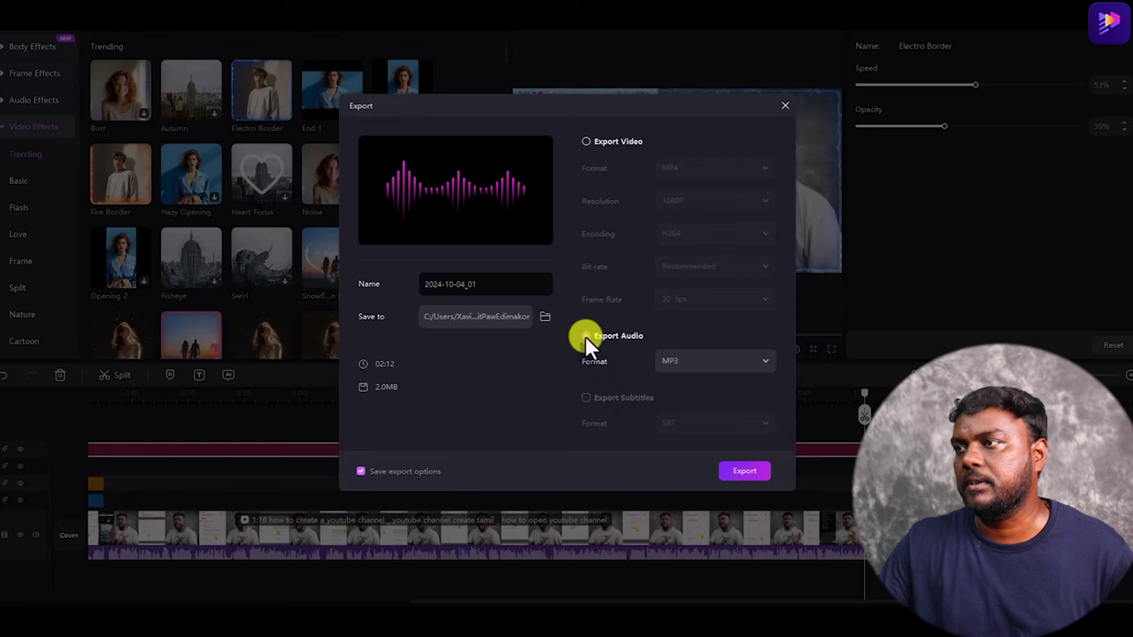
{"action": "left_click", "coordinate": [585, 142]}
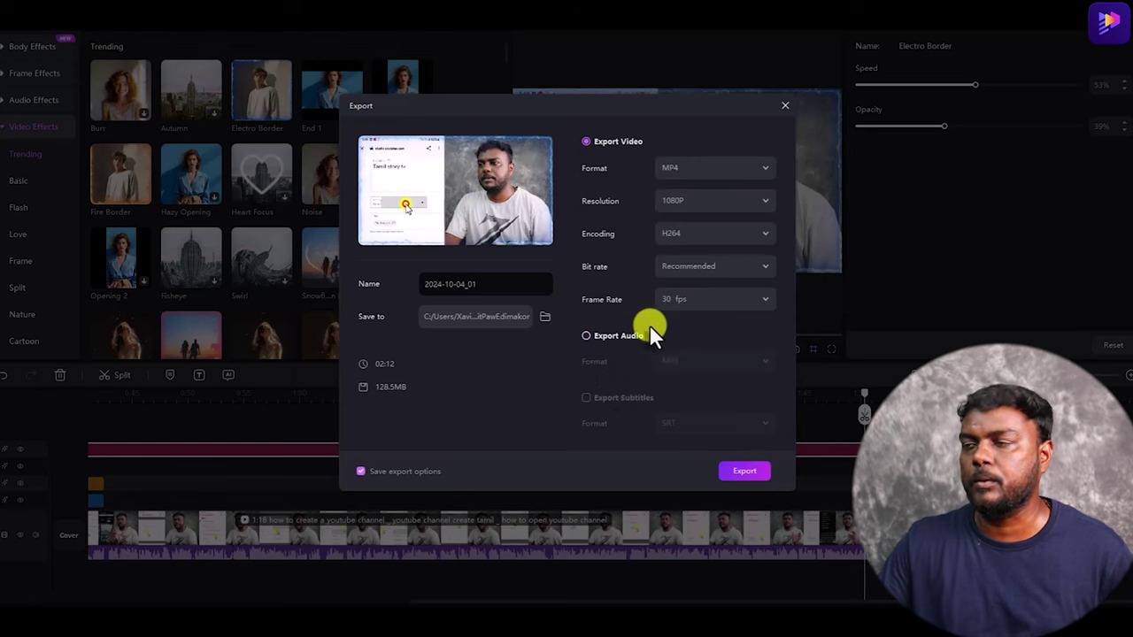
{"action": "left_click", "coordinate": [765, 475]}
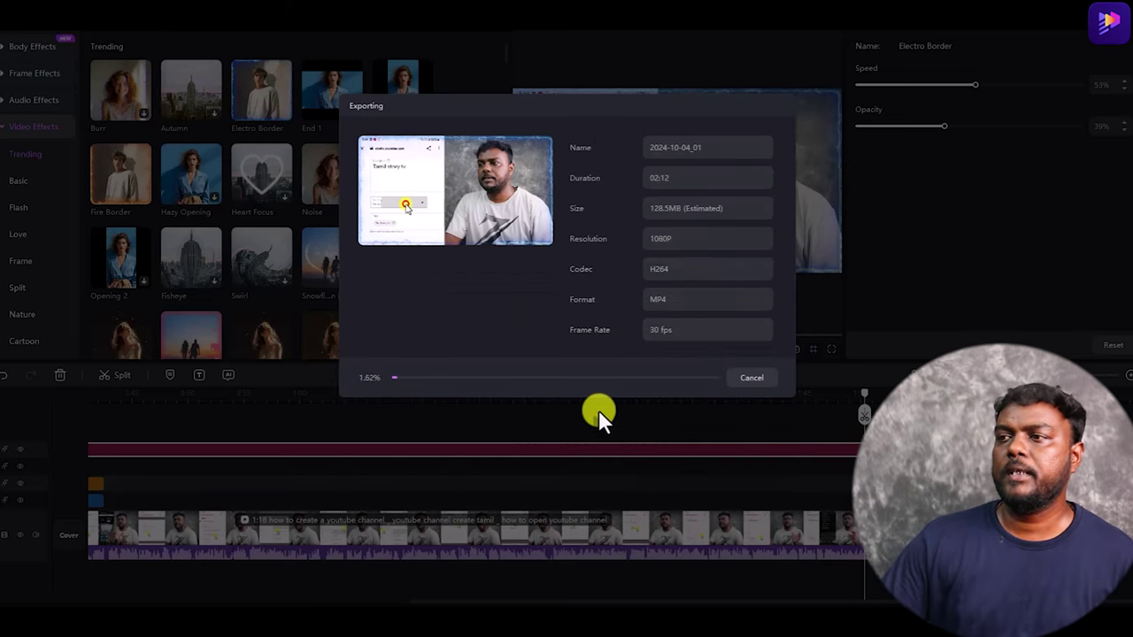
{"action": "left_click_drag", "start_coordinate": [637, 125], "coordinate": [647, 306]}
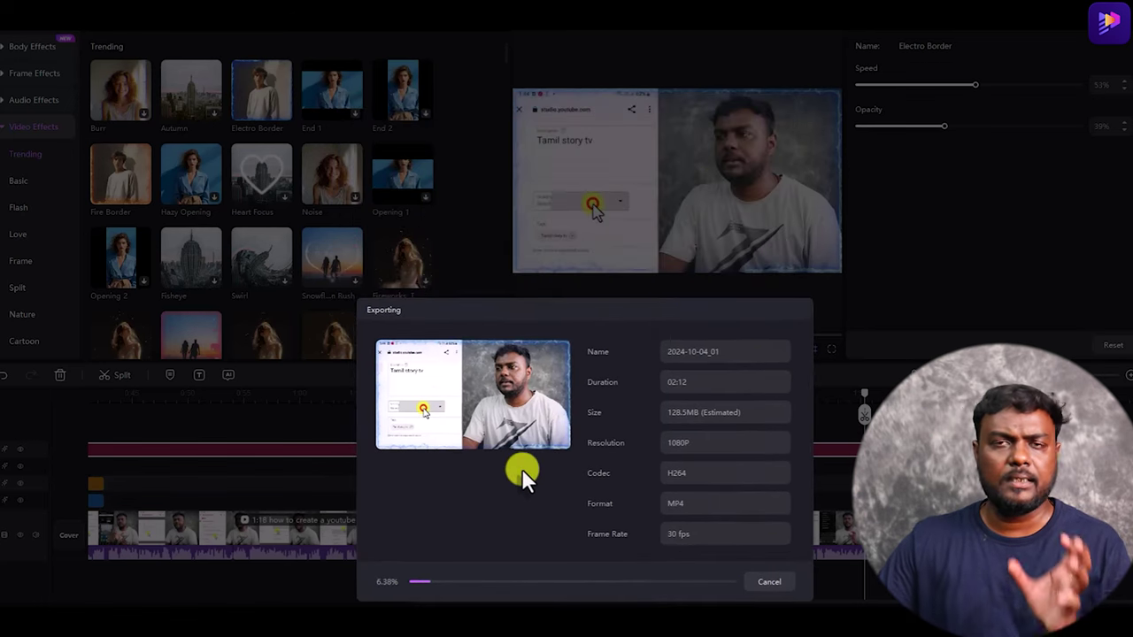